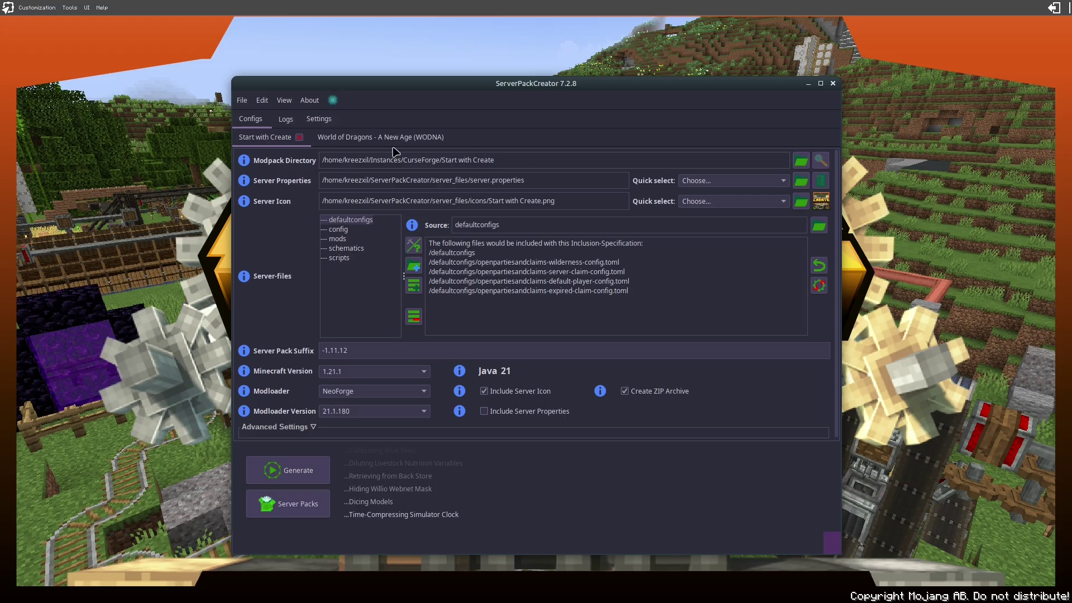
Switch to CurseForge and launch the Start with Create modpack
click(801, 162)
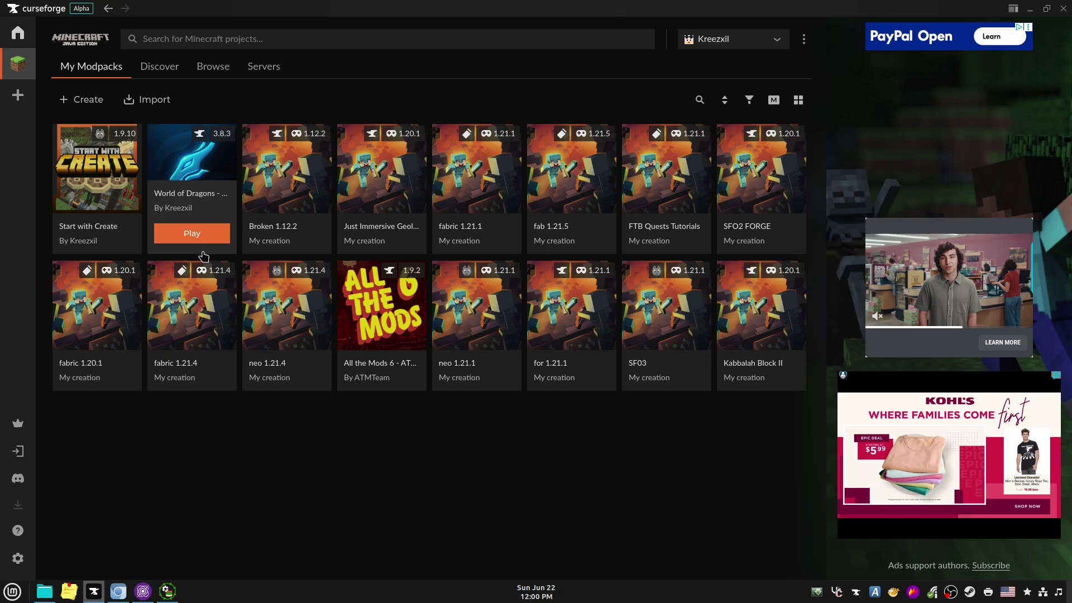
mouse_move(114, 239)
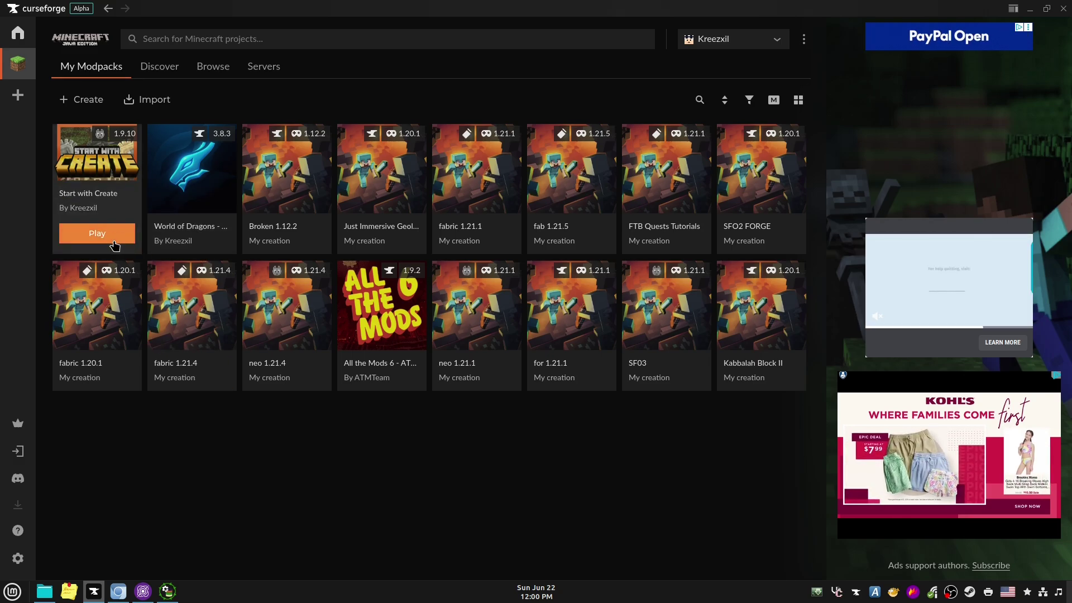
click(115, 239)
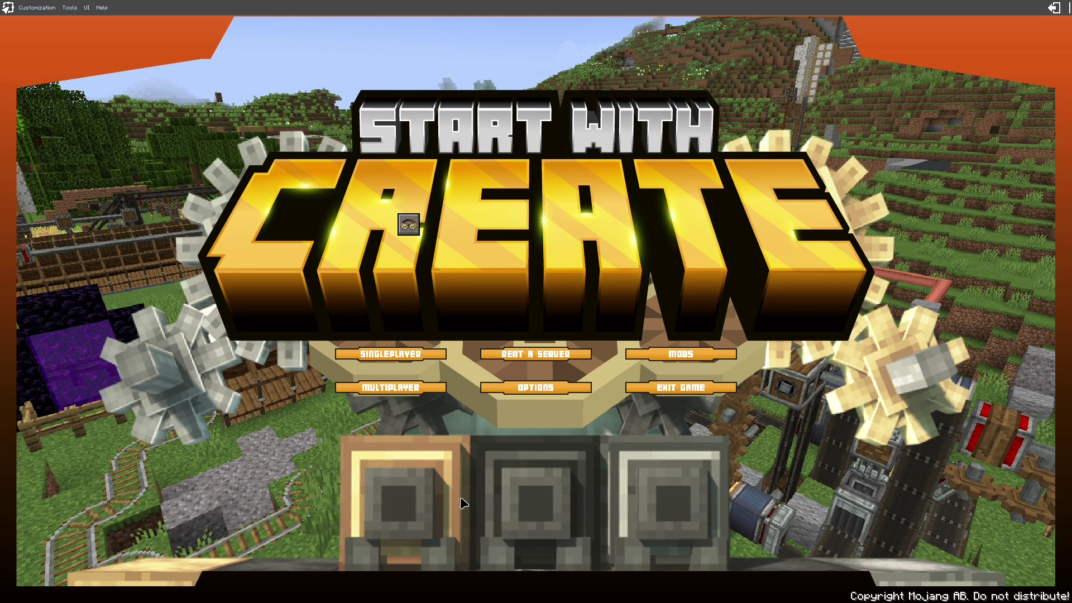
In ServerPackCreator, set the modpack directory to the CurseForge instance Start with Create and accept the scanned configuration
key(alt+Tab)
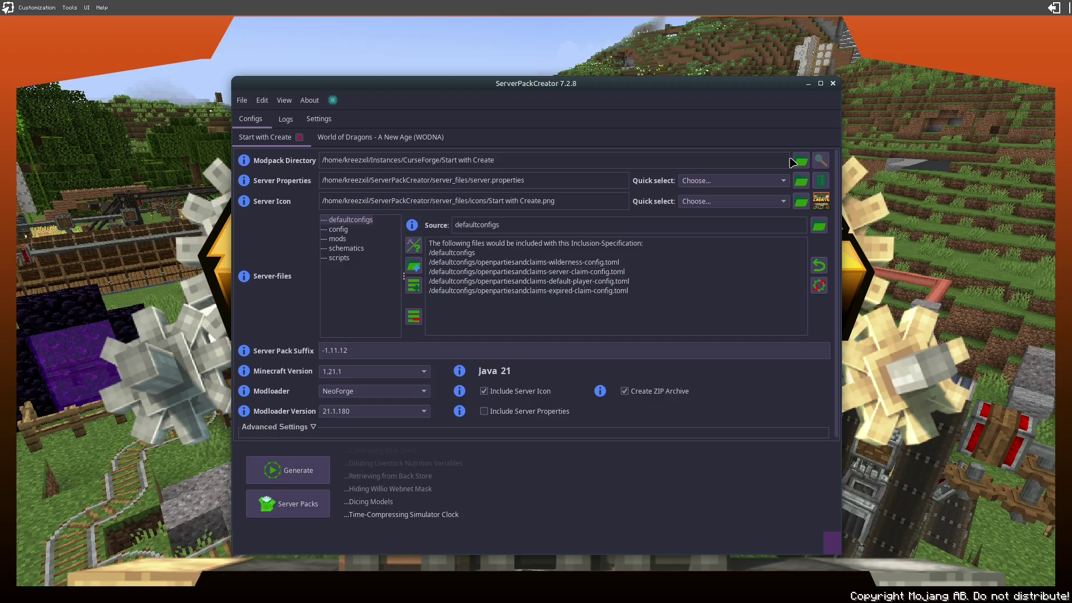
click(800, 162)
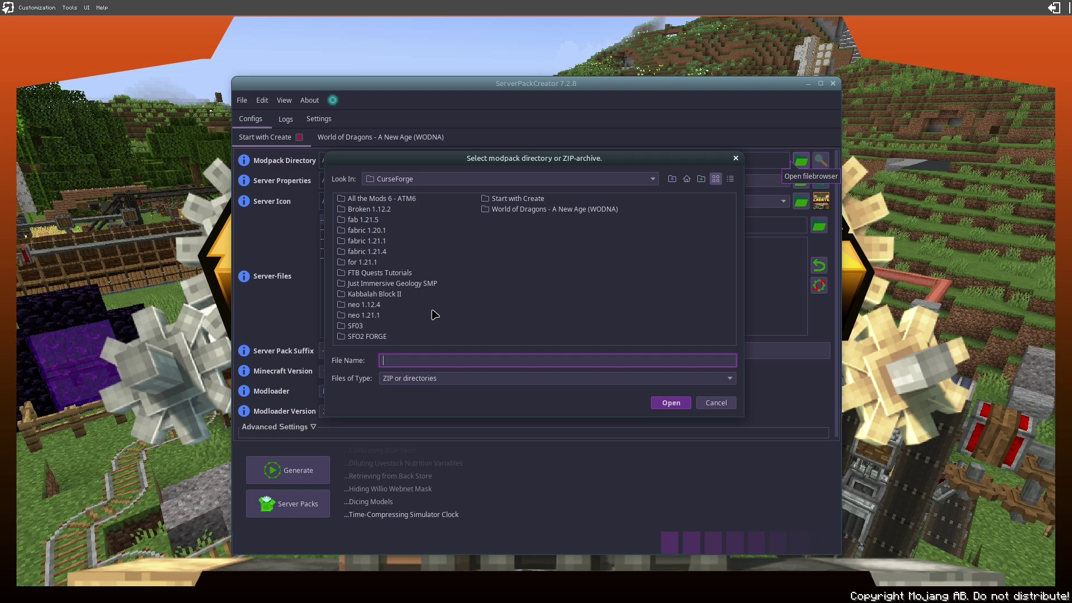
click(518, 200)
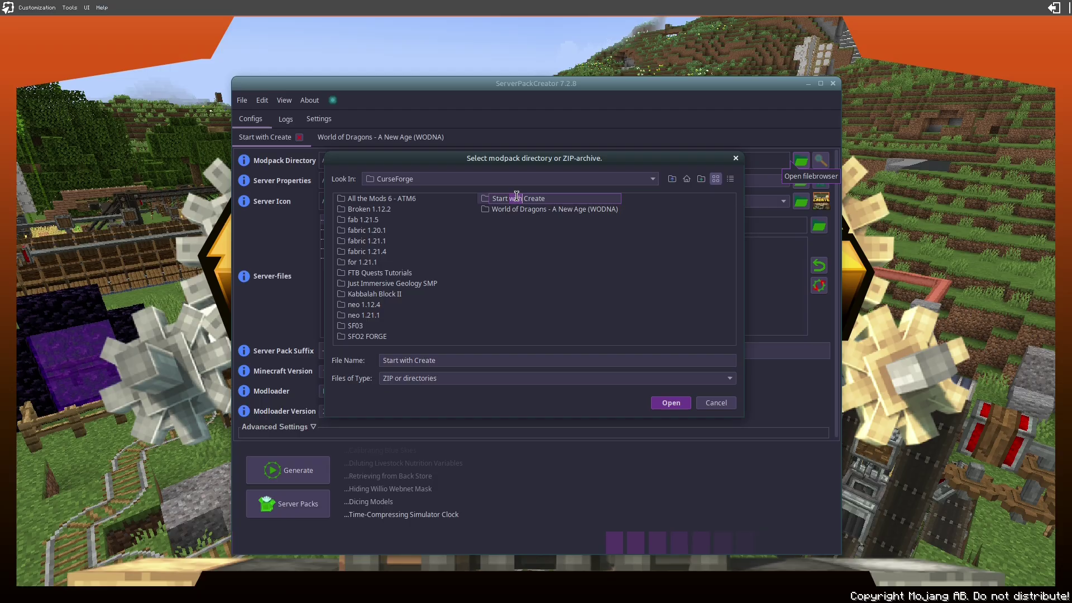
double_click(485, 200)
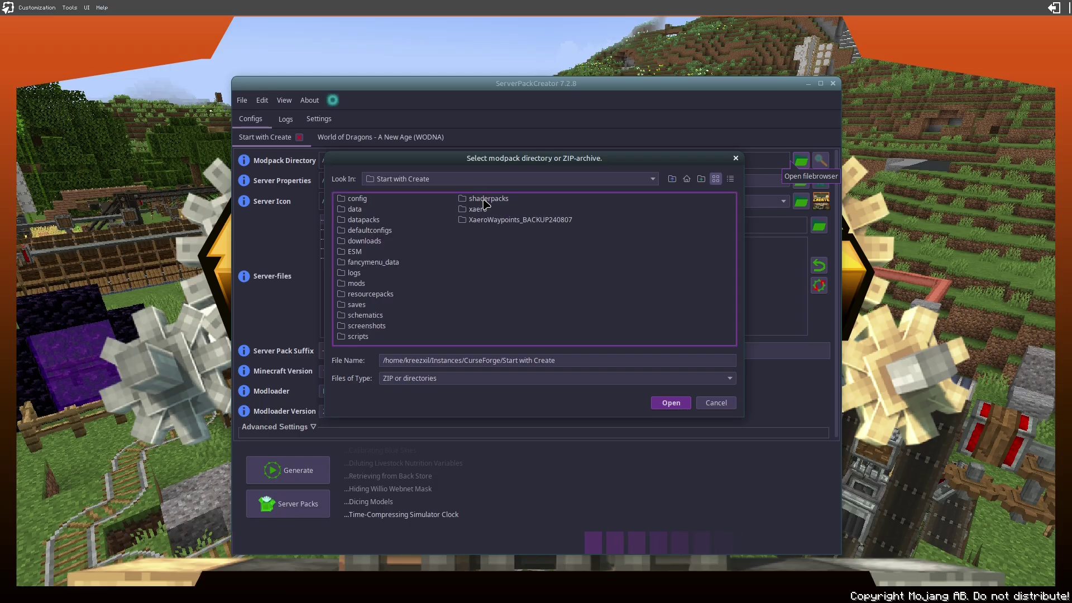
click(686, 402)
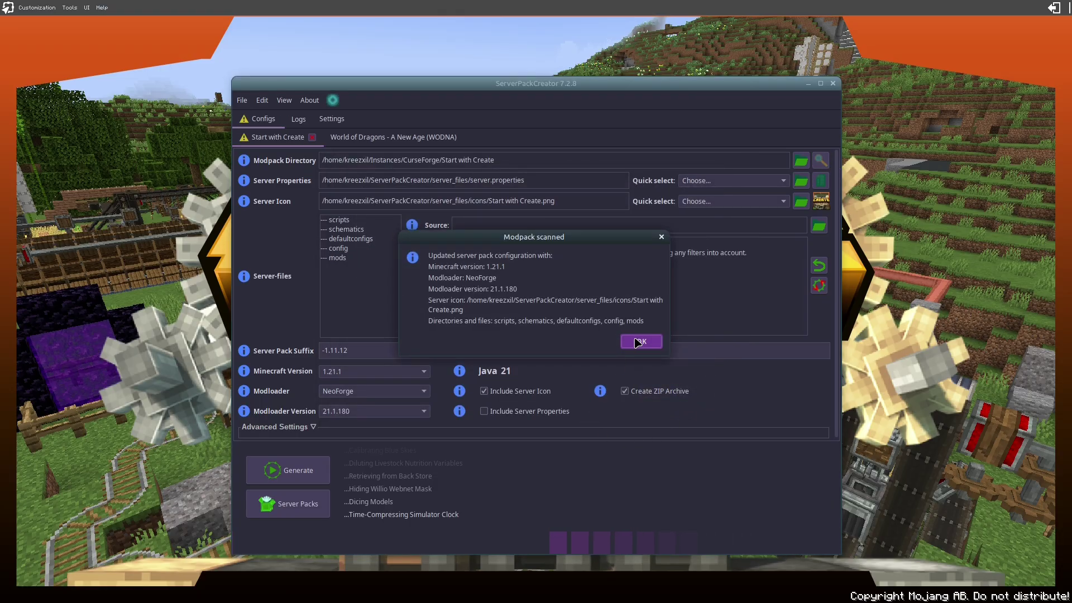
click(638, 343)
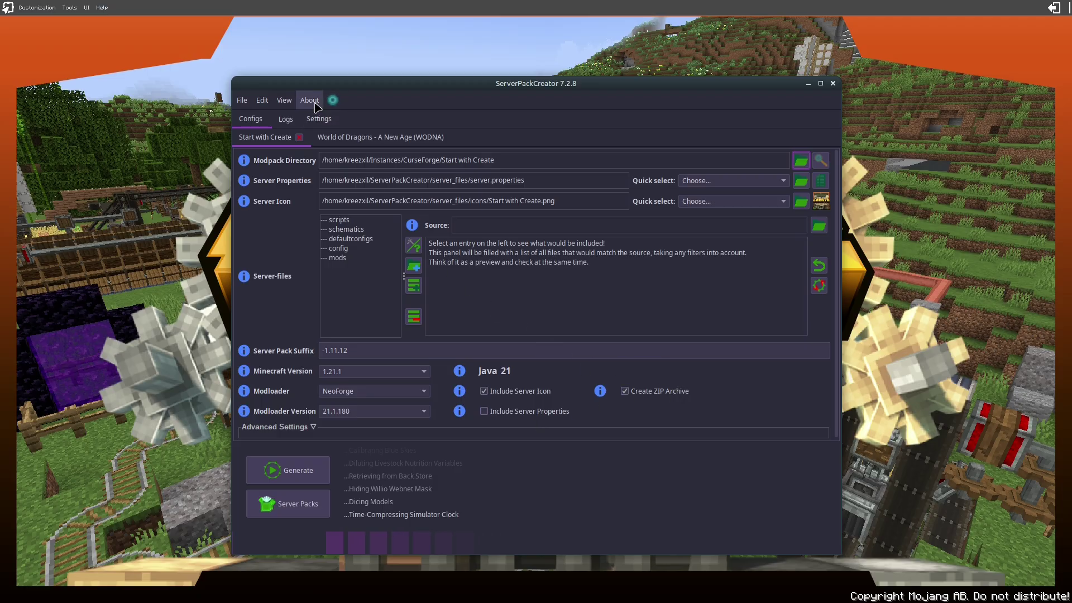
click(314, 102)
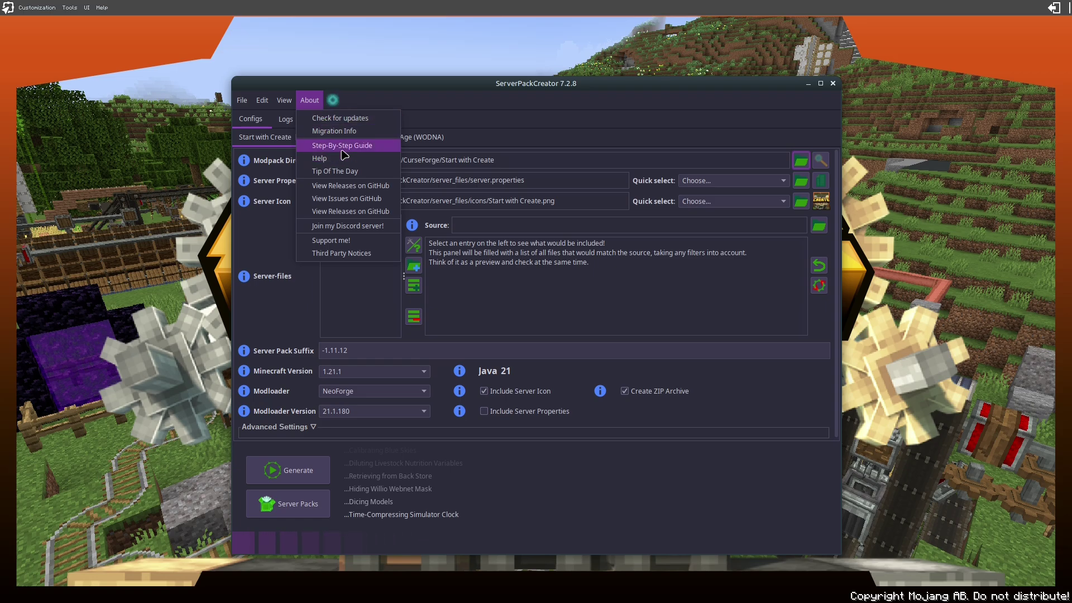
click(540, 538)
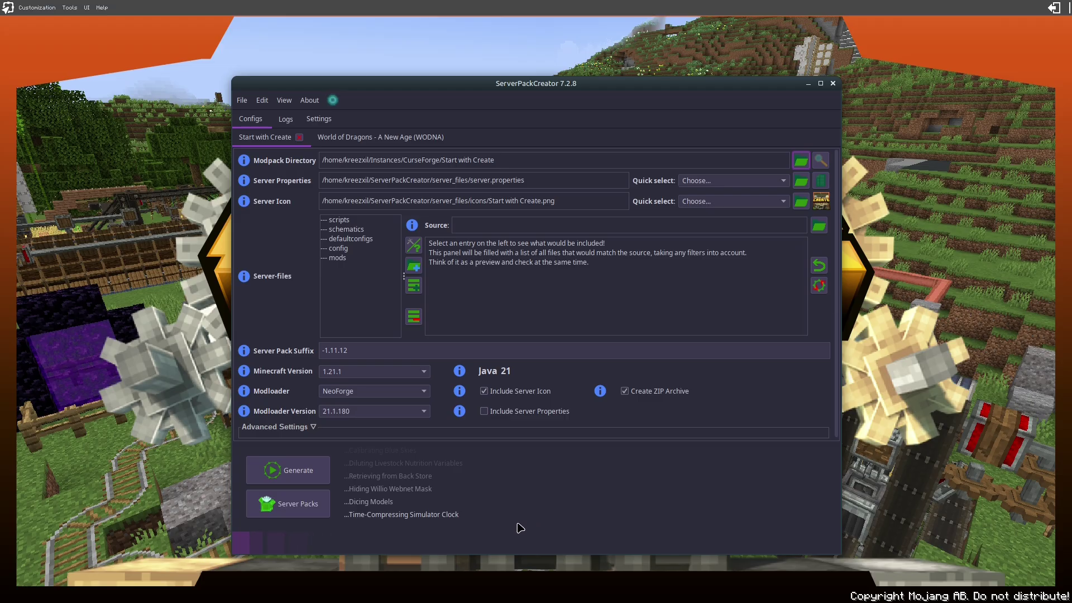
Generate the Start with Create server pack and open the newly generated folder
click(302, 470)
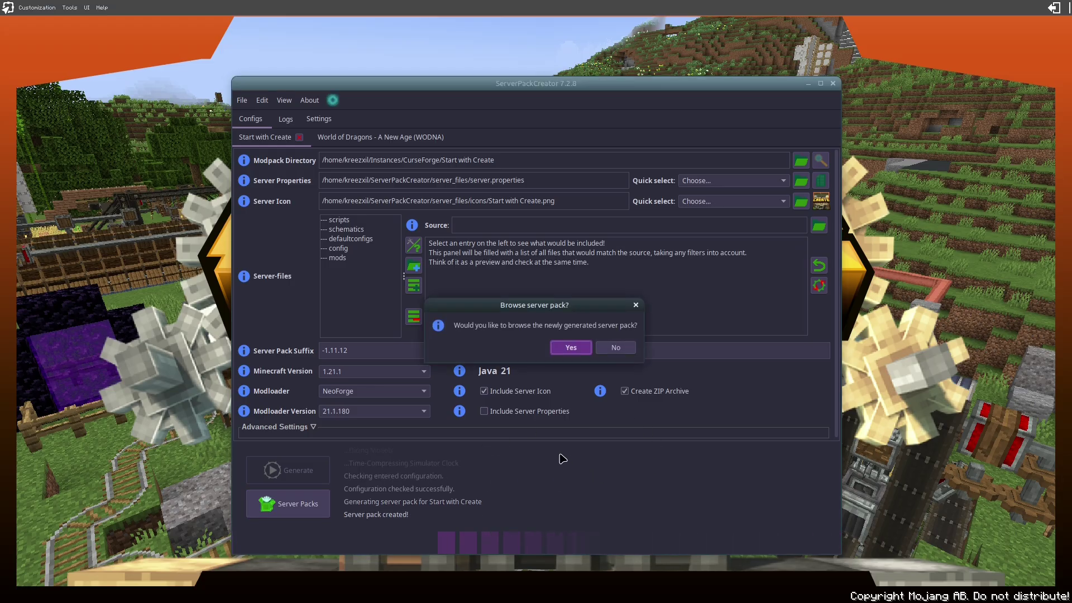
click(570, 348)
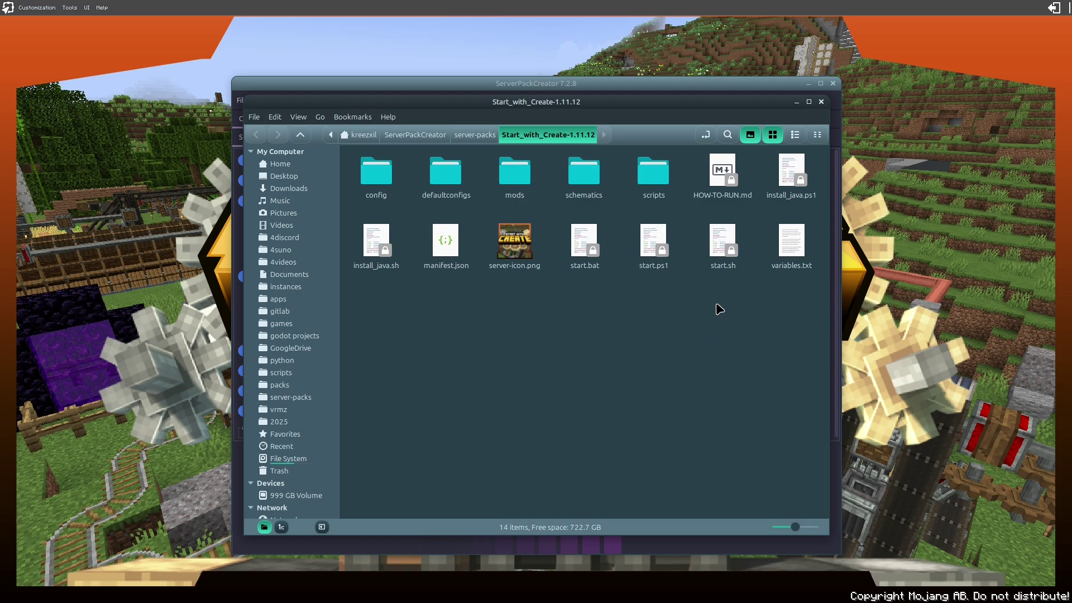
Run start.sh in a terminal and accept Mojang's EULA with "I agree"
double_click(719, 241)
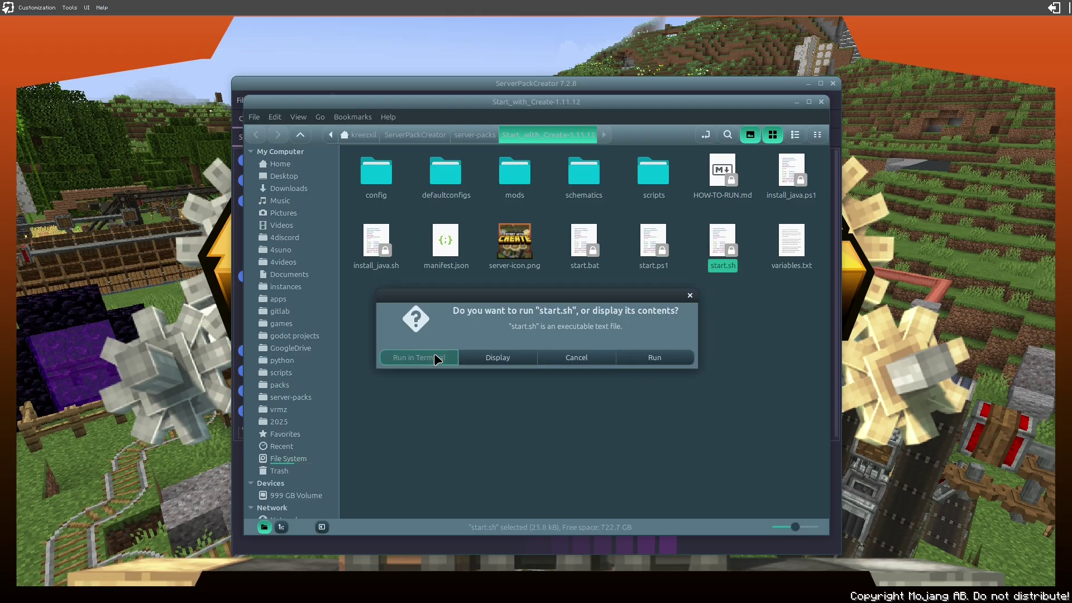
click(420, 357)
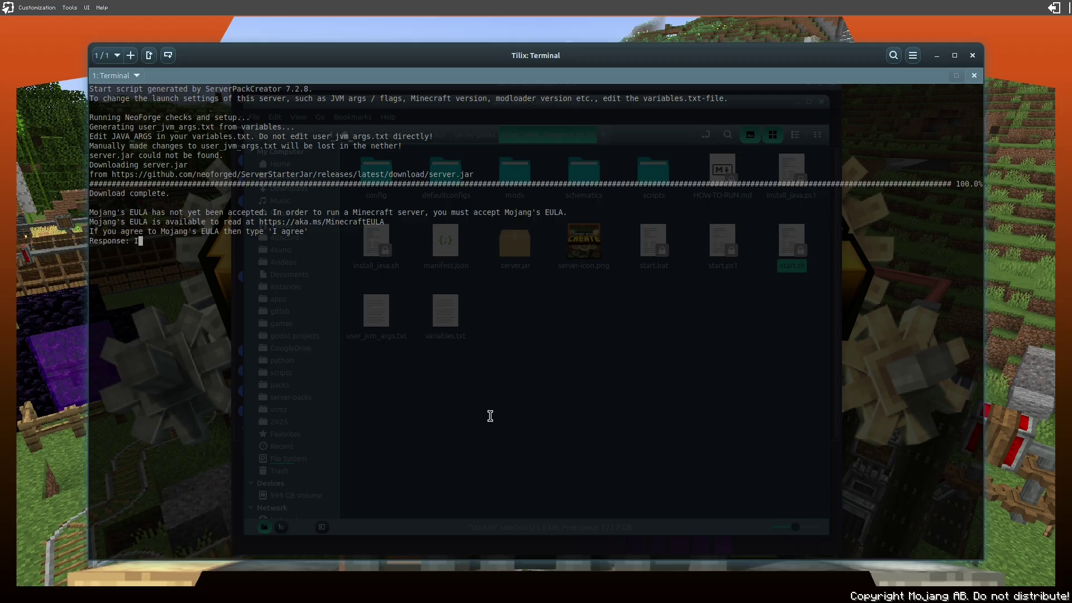
text(I agree)
key(Return)
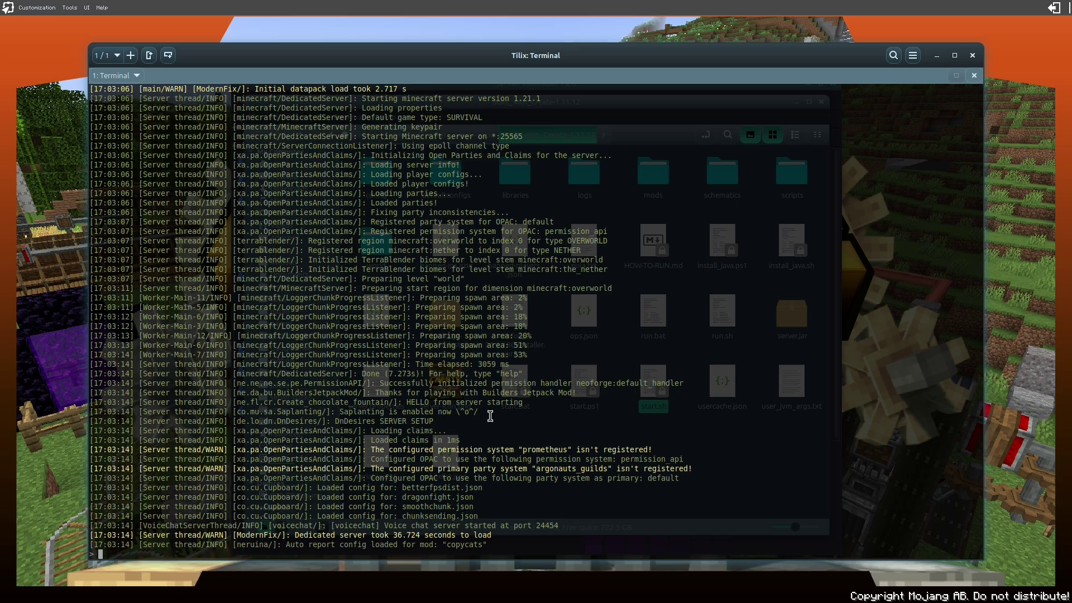
List the online players from the server console with the list command
text(list)
key(Return)
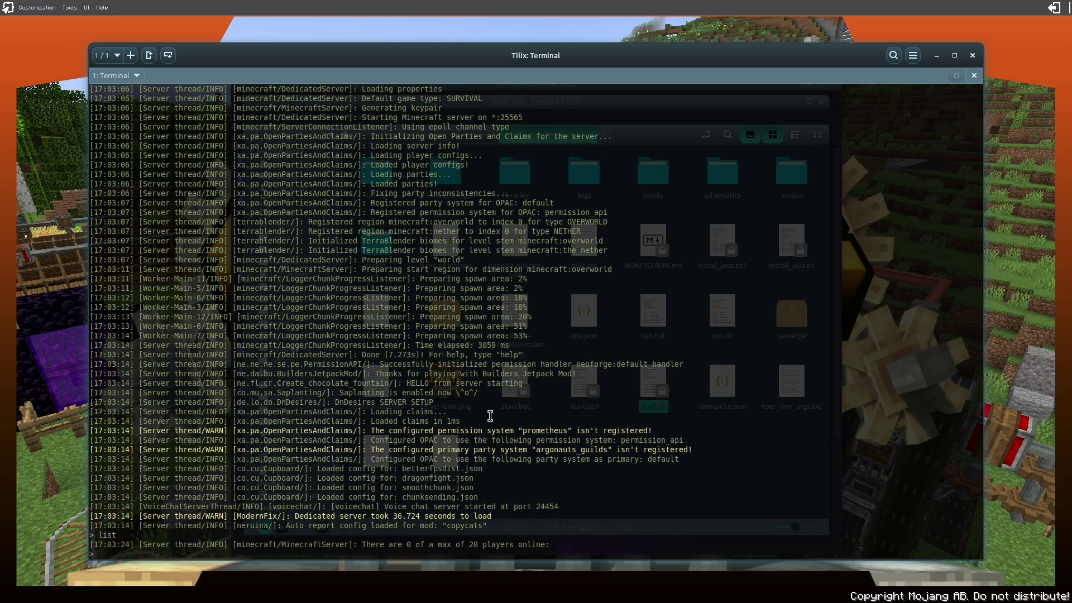
In the Minecraft client, join the multiplayer server at localhost through a direct connection
click(60, 460)
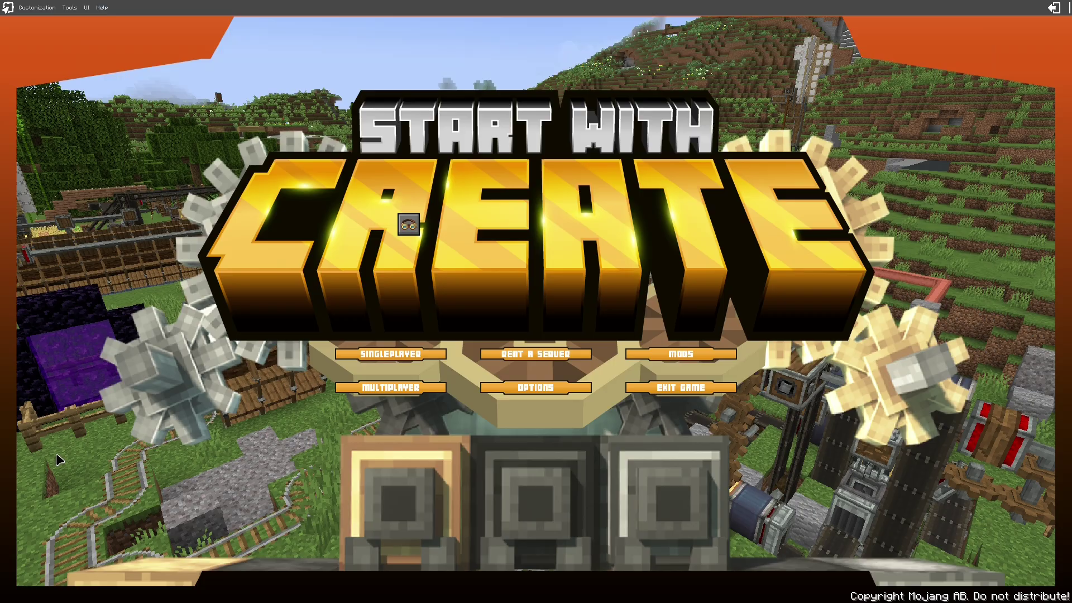
click(402, 389)
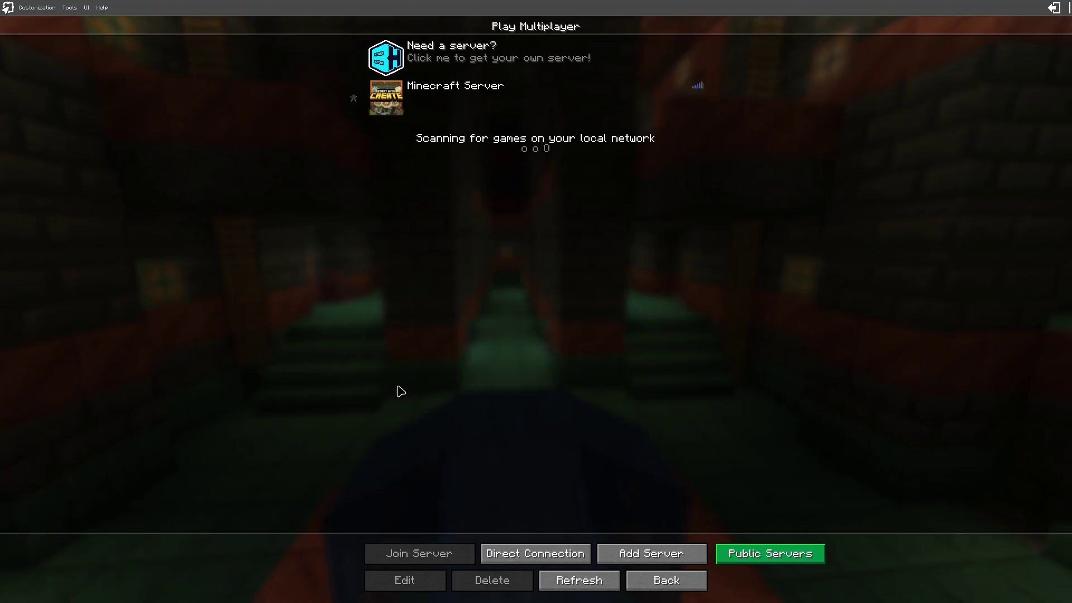
click(558, 558)
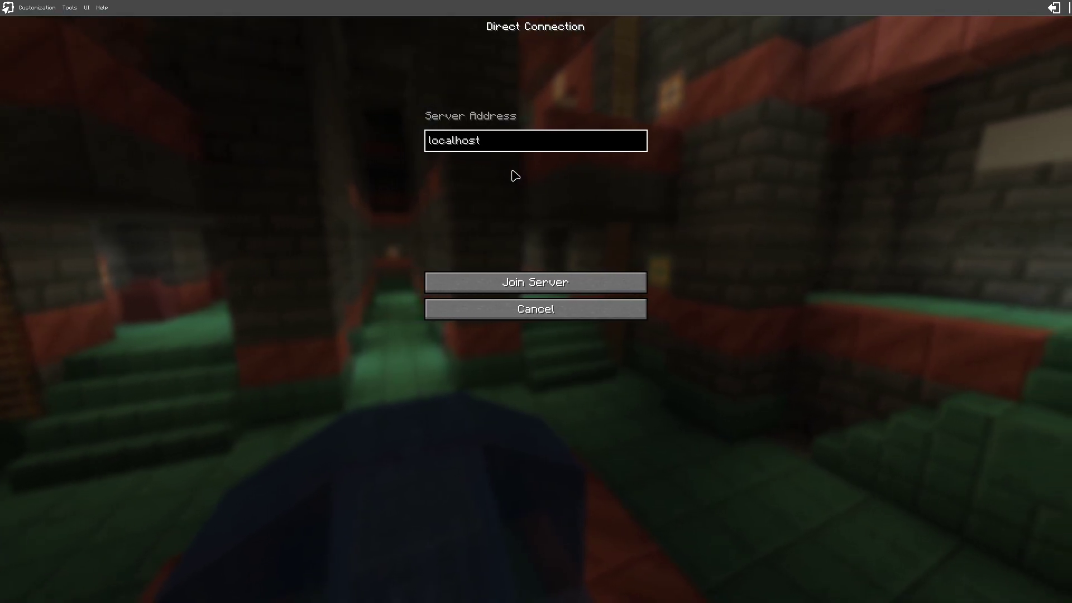
click(528, 285)
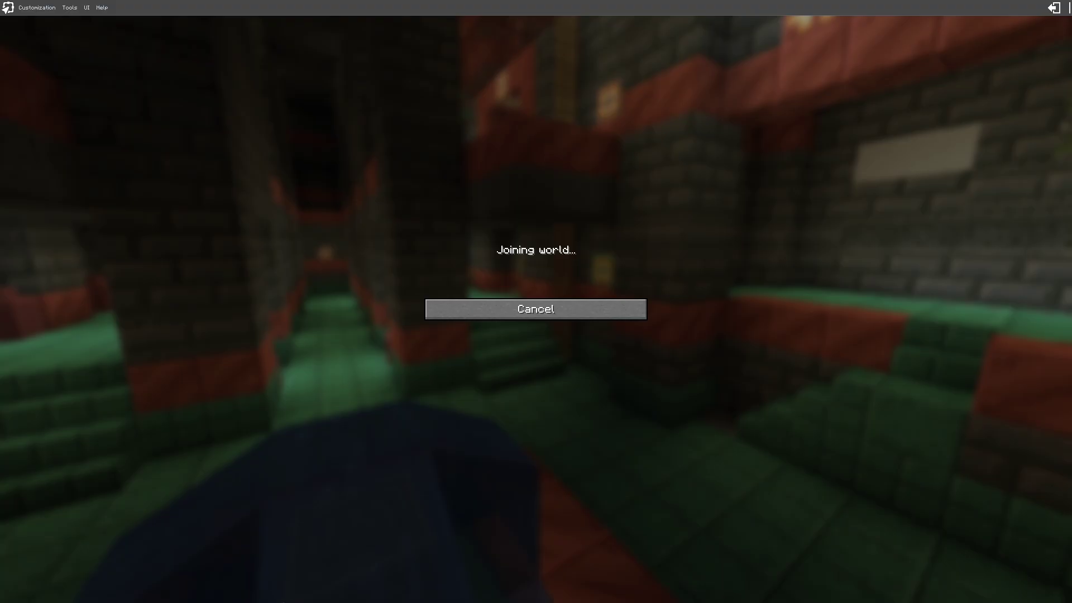
Check the server console for the player's login messages and return to the game
key(alt+Tab)
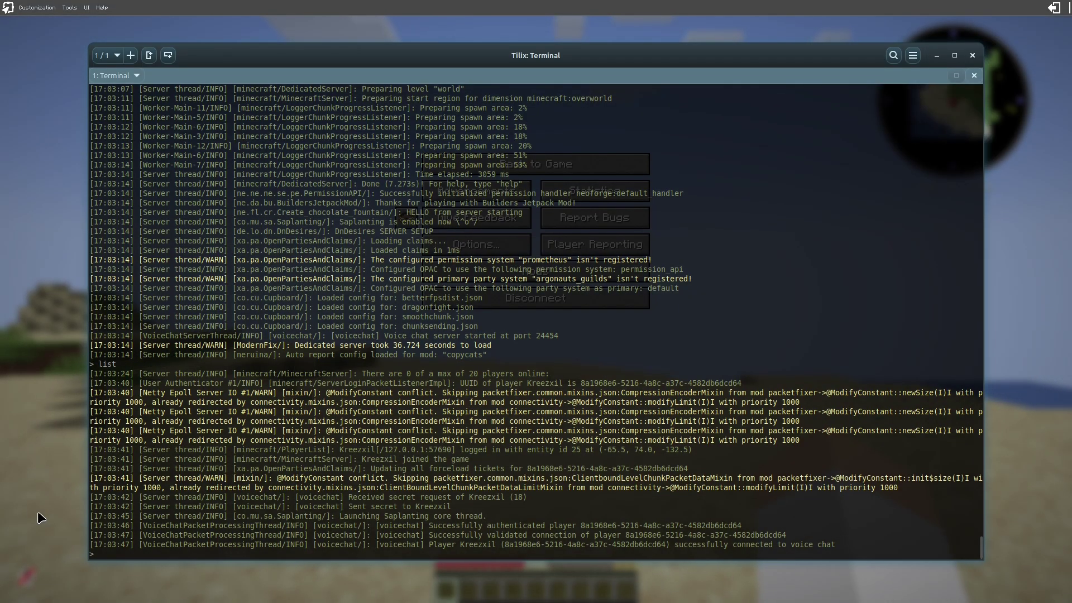
click(39, 511)
click(517, 167)
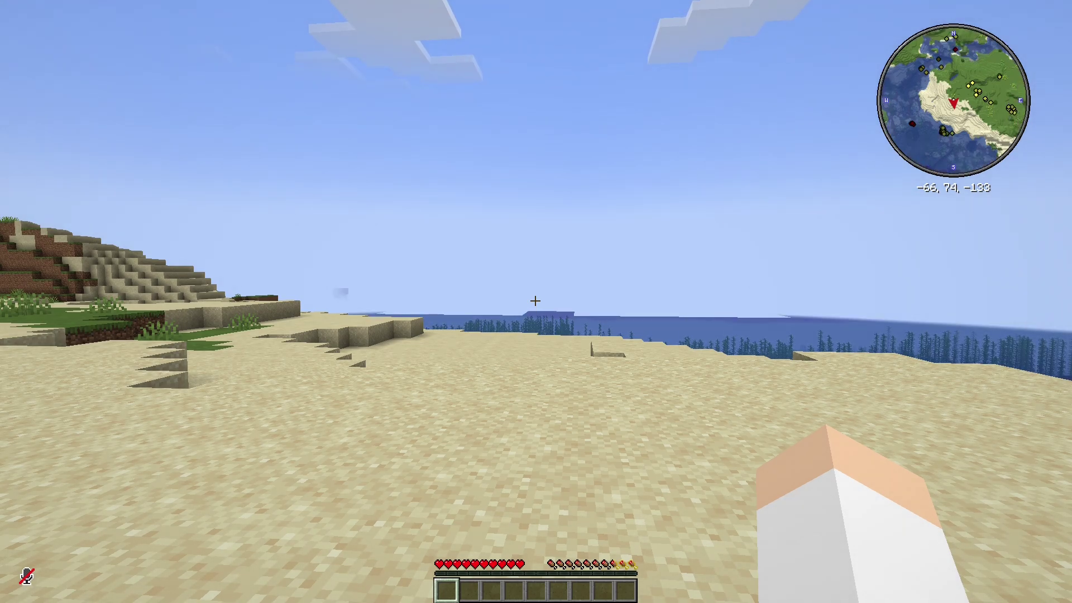
Disconnect from the local server and exit the Minecraft client
key(Escape)
click(538, 298)
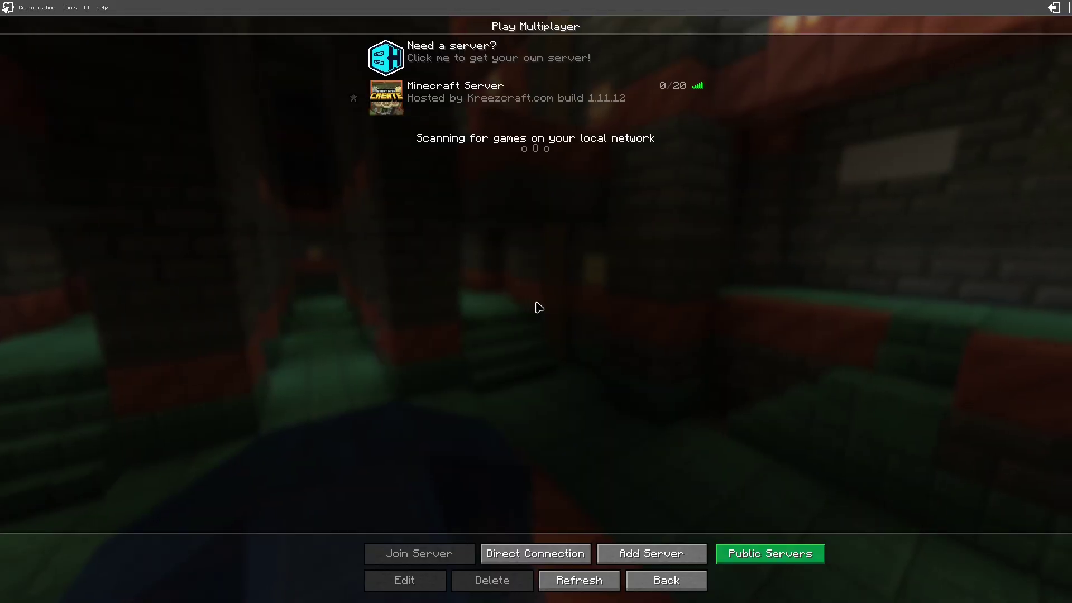
click(675, 576)
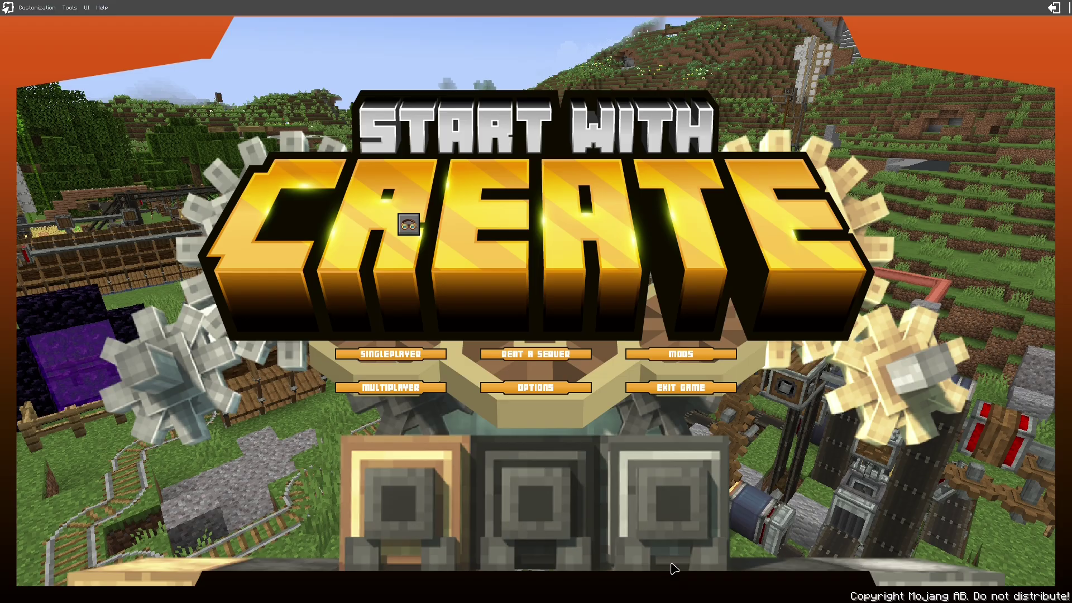
click(688, 391)
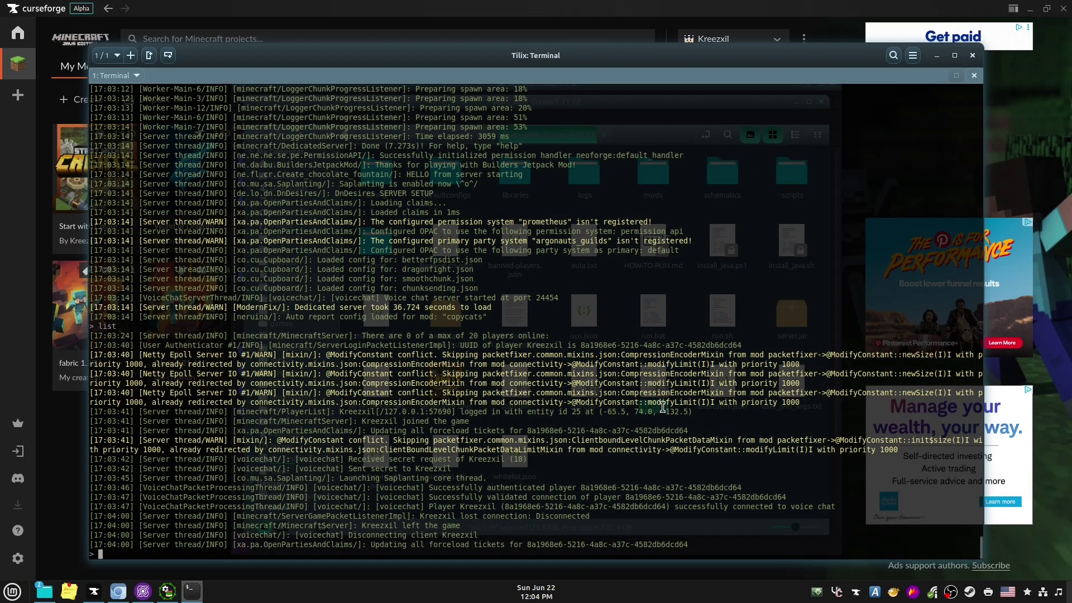
Stop the running Minecraft server and close its terminal
key(ctrl+c)
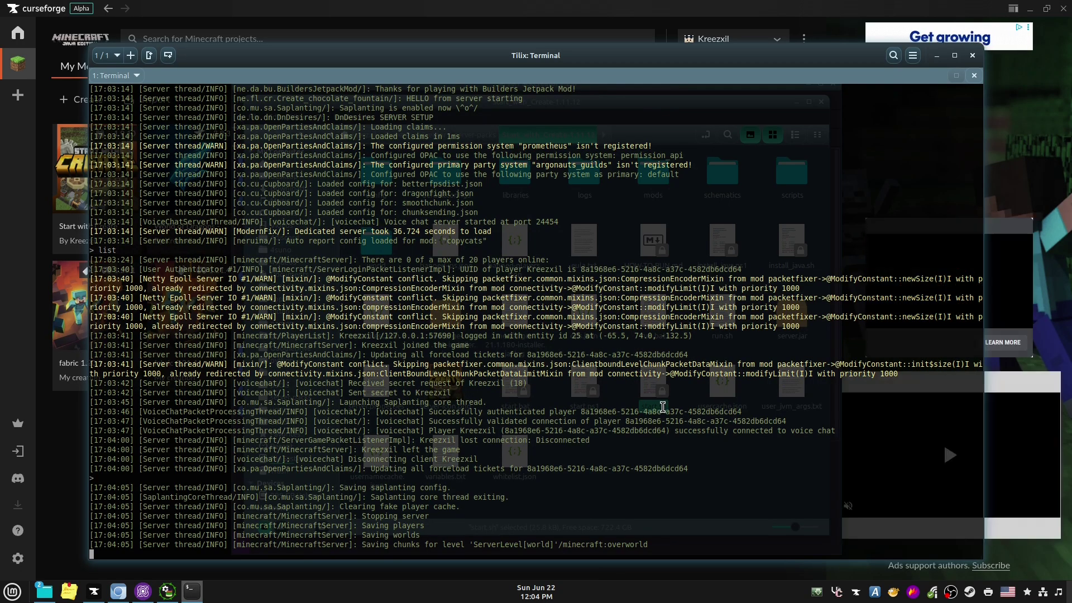
key(Return)
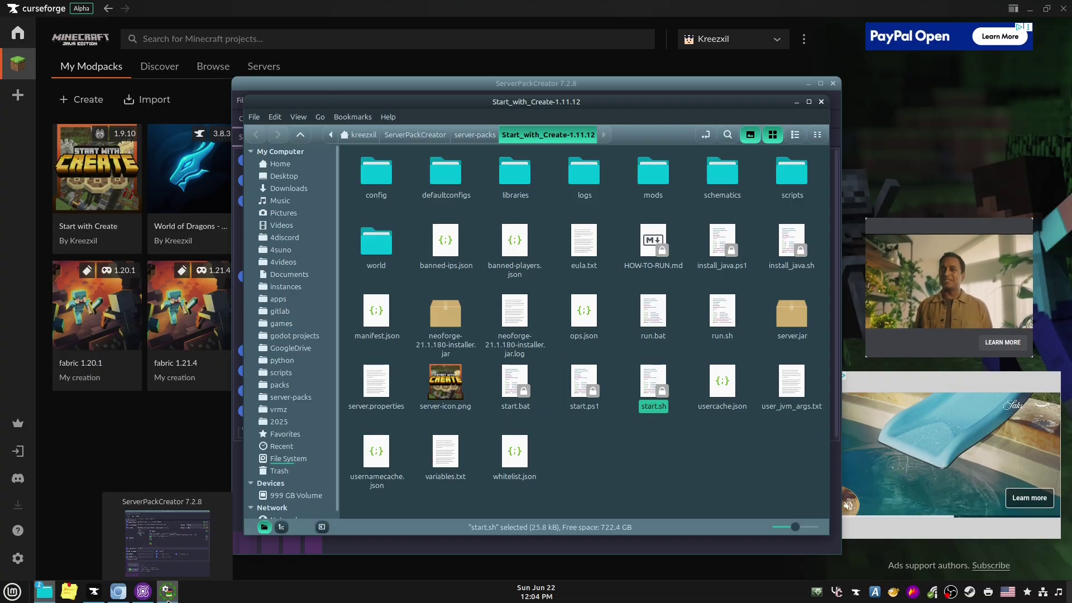
From ServerPackCreator, open the server packs location and go into the Start_with_Create-1.11.12 folder
click(168, 591)
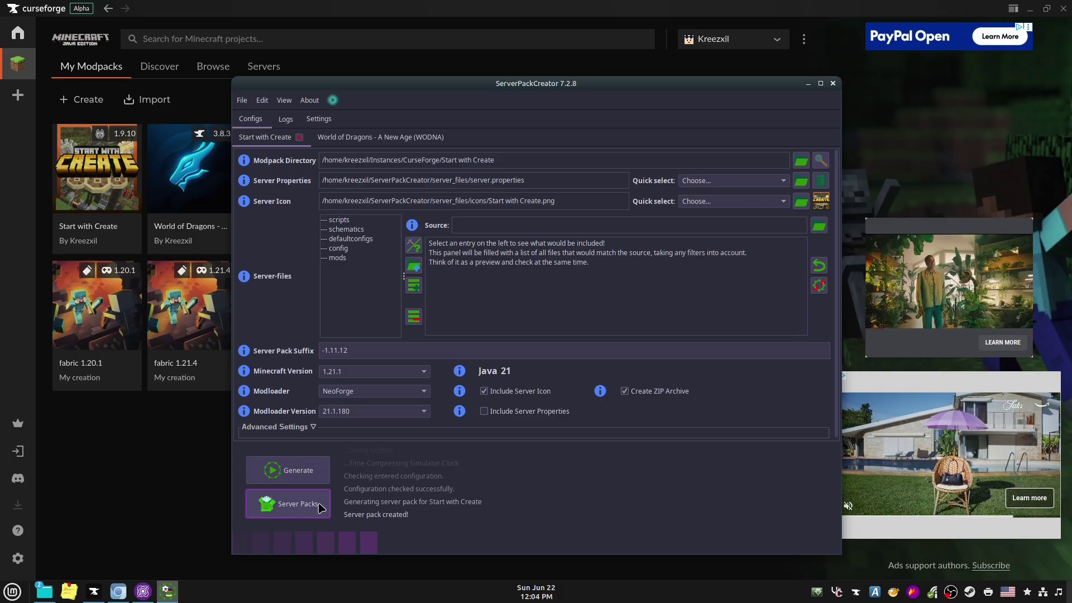
click(323, 508)
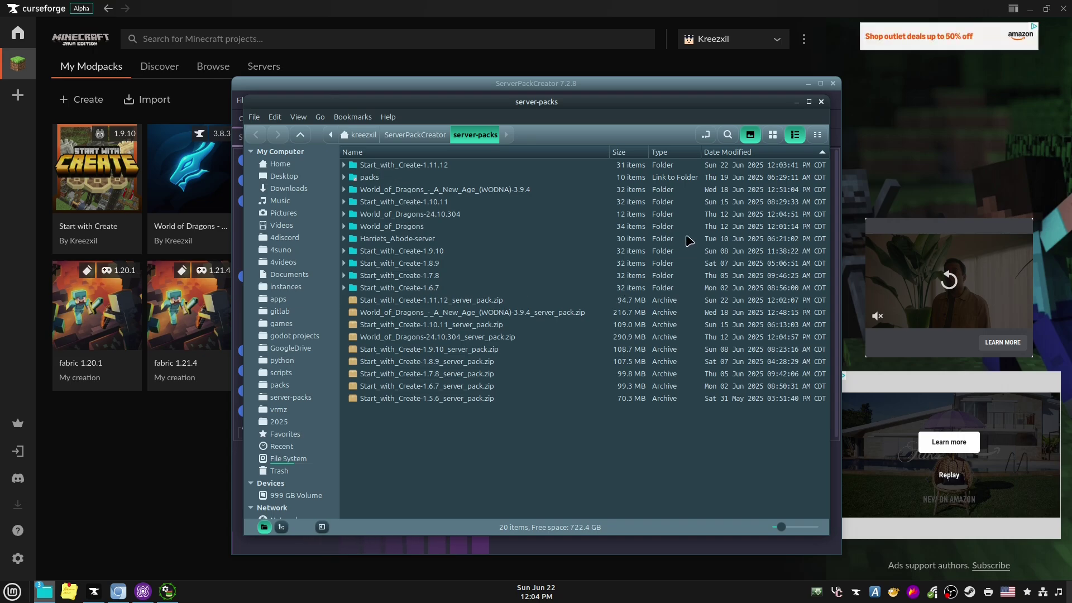
double_click(384, 167)
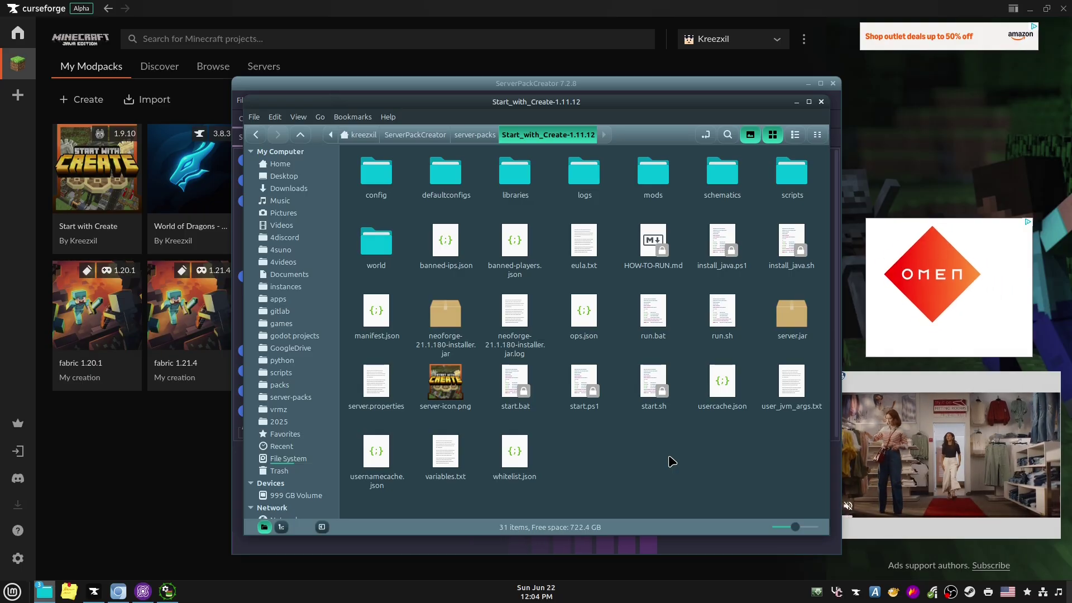
Compress the config, defaultconfigs, mods, schematics and scripts folders into Start_with_Create-1.11.12.zip in the same folder
click(377, 174)
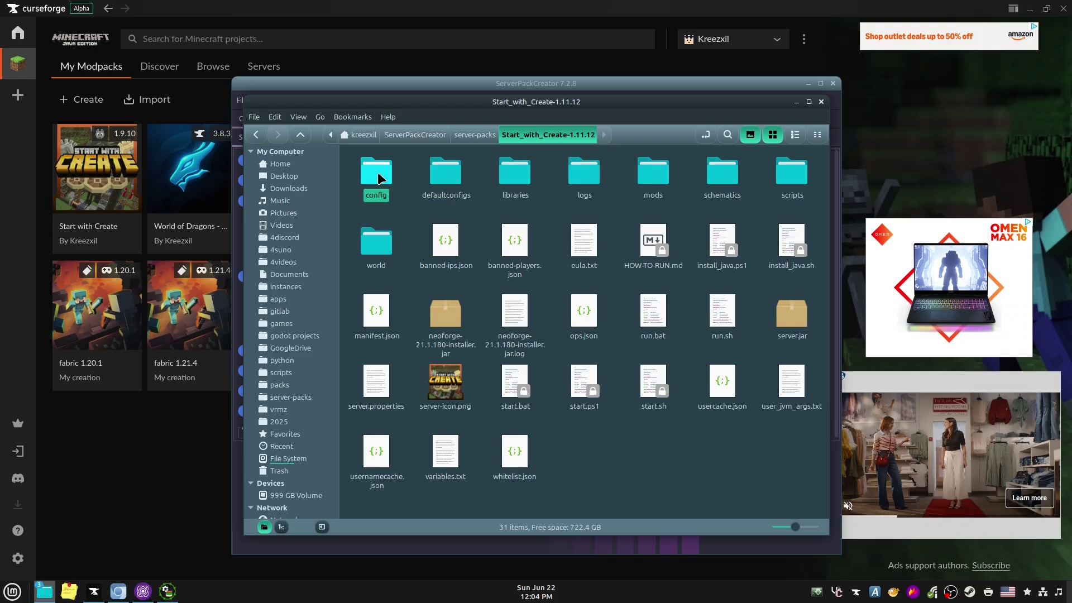
ctrl+click(445, 174)
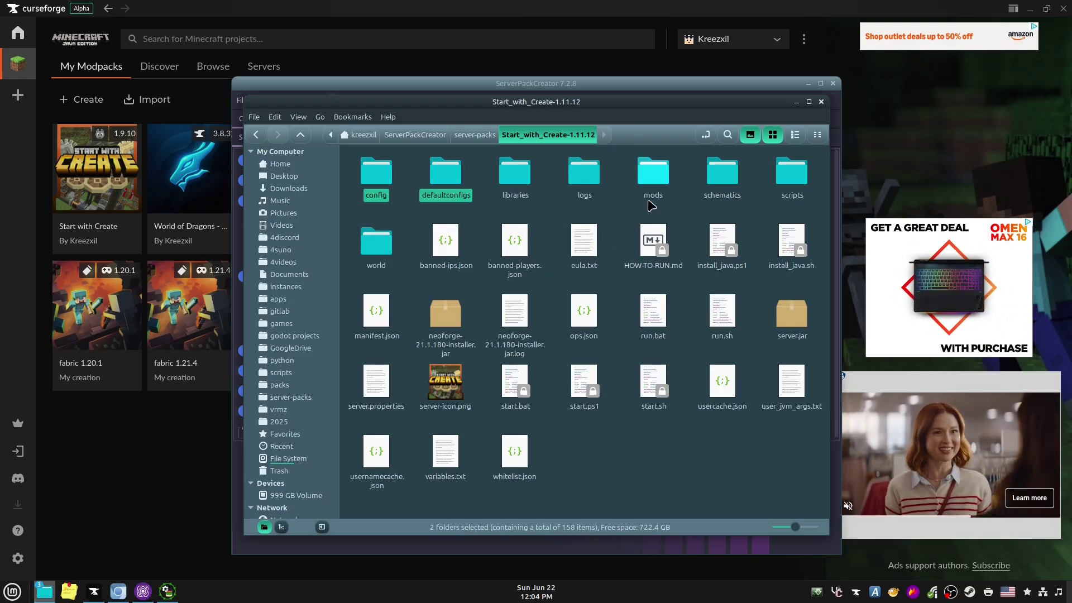
ctrl+click(653, 182)
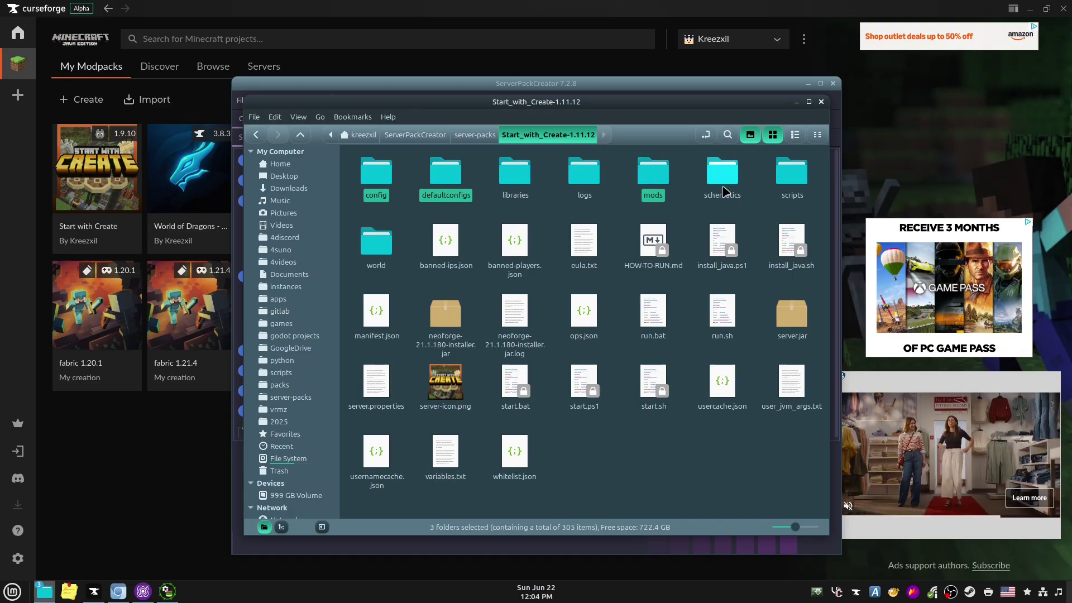
ctrl+click(723, 190)
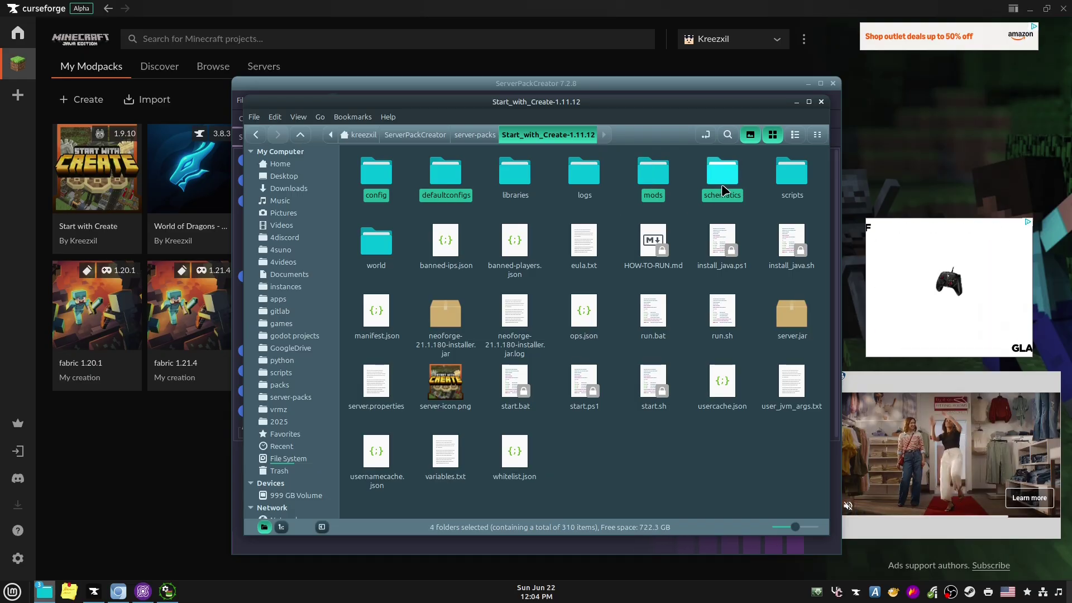
ctrl+click(790, 170)
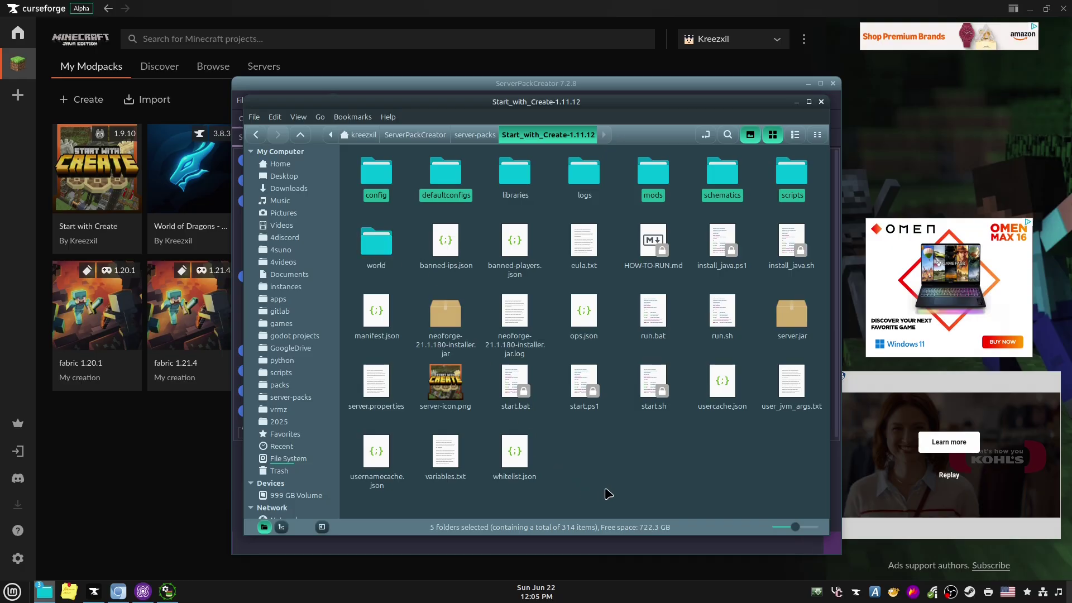
right_click(450, 176)
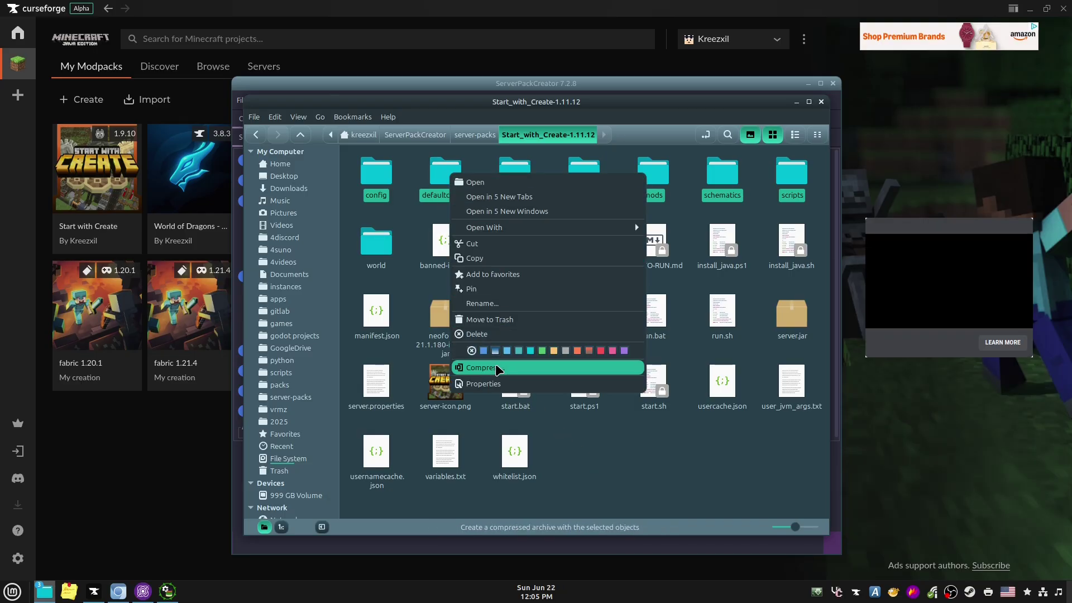
click(496, 368)
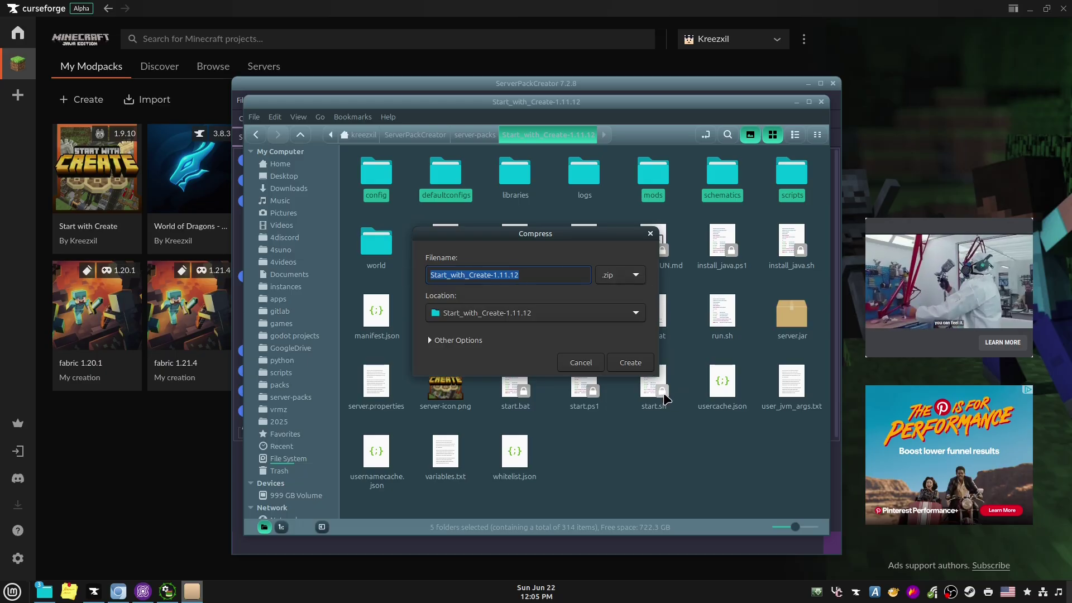
click(630, 362)
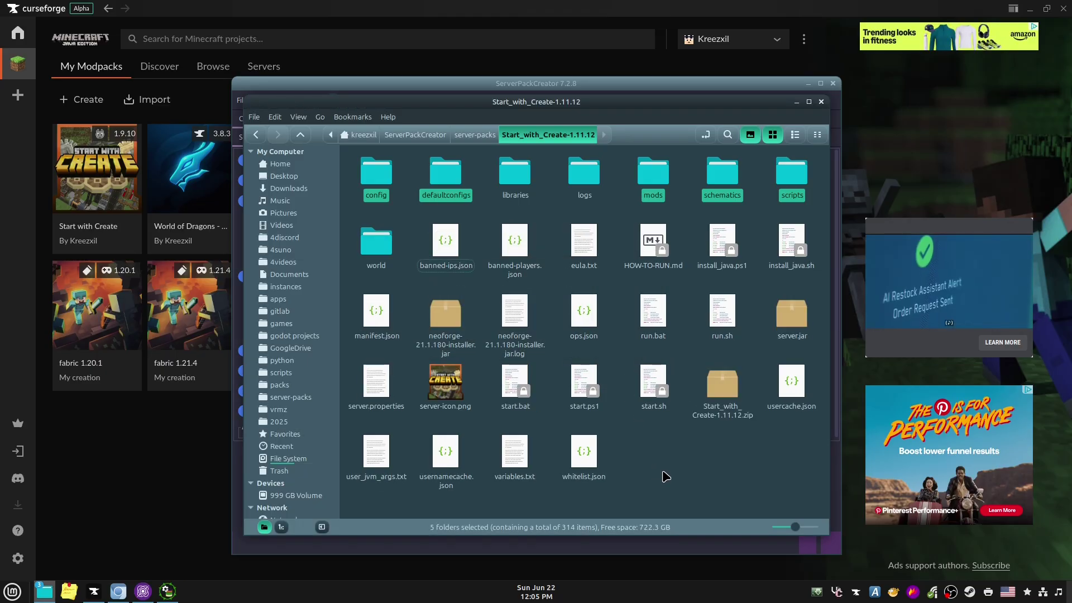
click(723, 393)
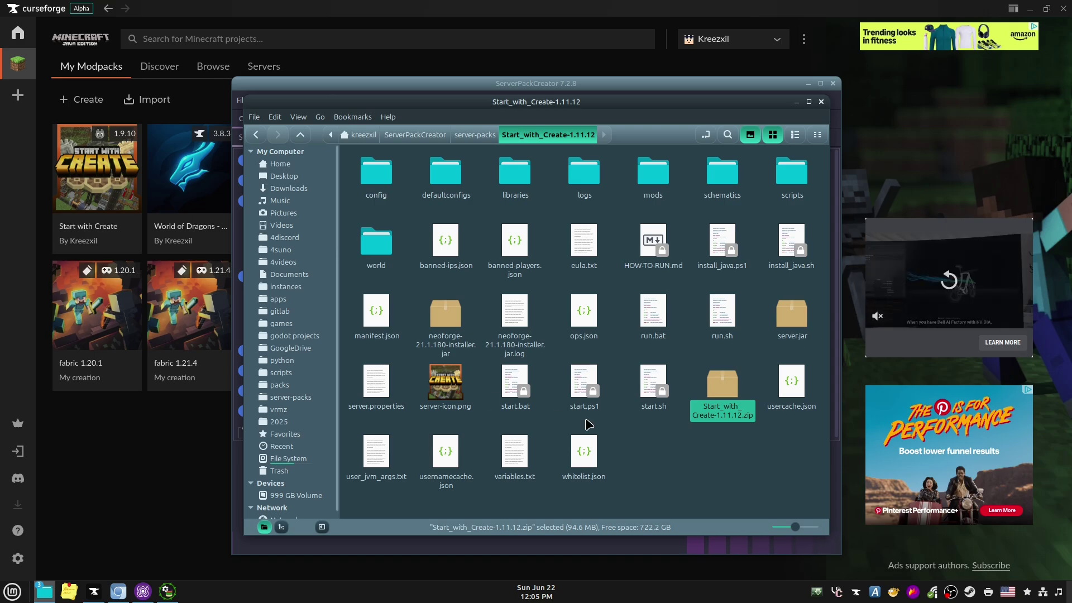
Switch to the web browser, go to bisecthosting.com and open the Starbase game server panel
mouse_move(113, 596)
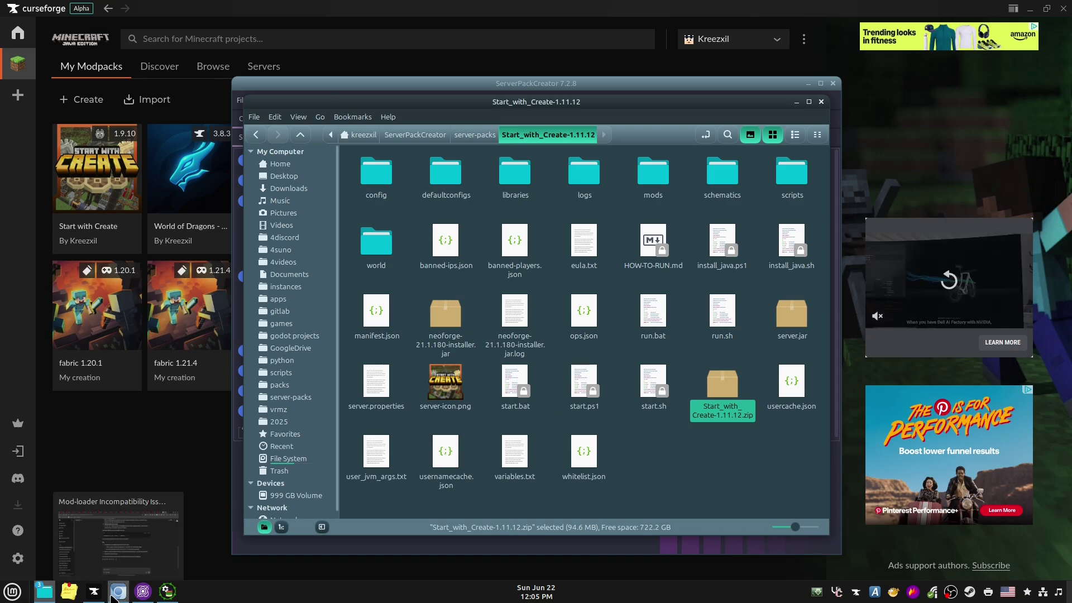
click(112, 596)
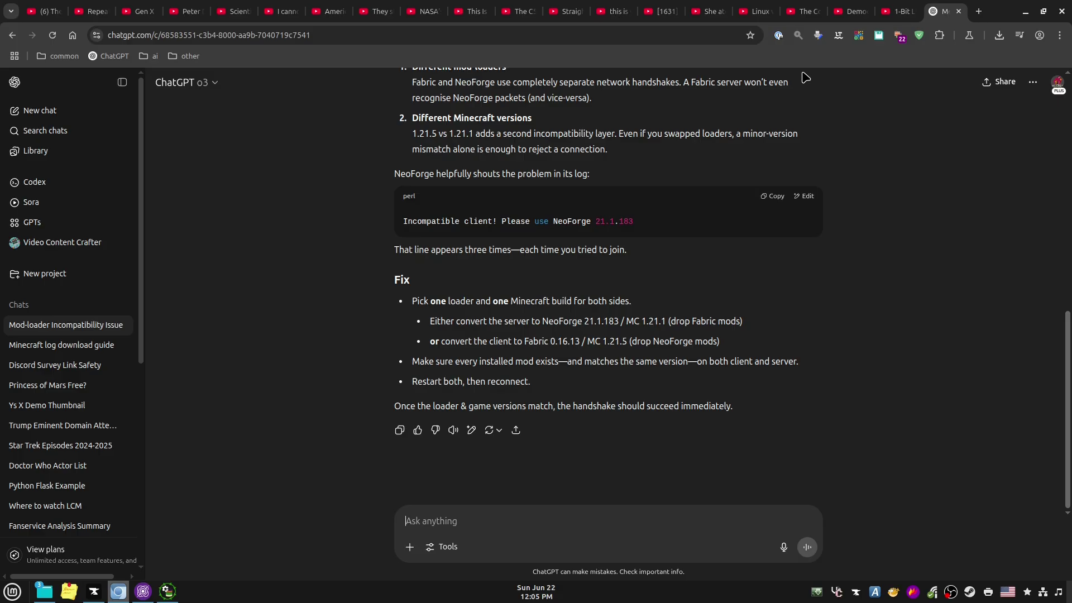
click(674, 38)
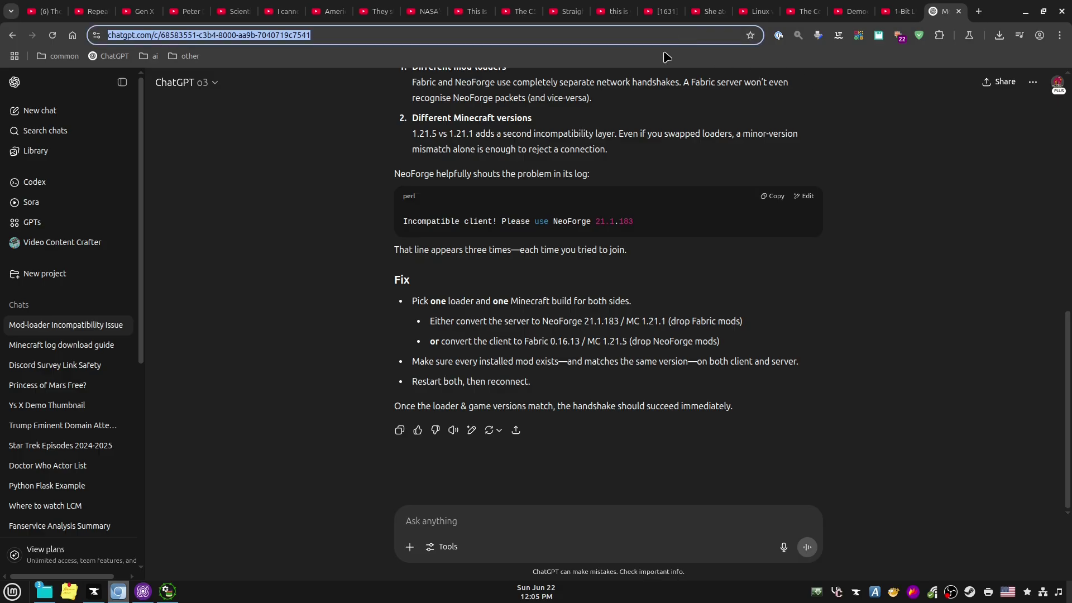
text(pane)
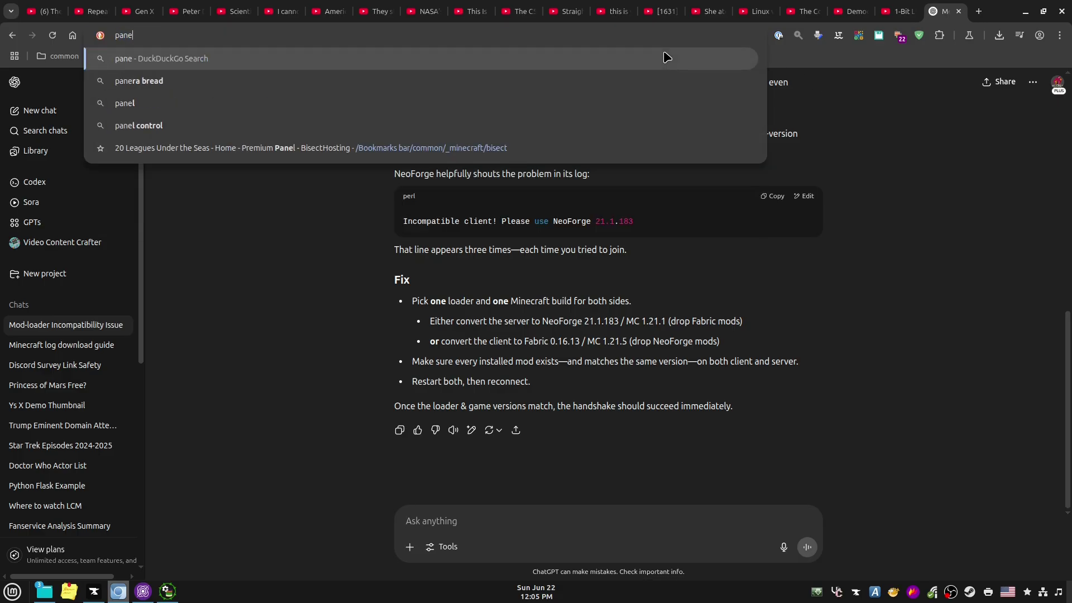
key(BackSpace)
key(BackSpace)
key(BackSpace)
key(BackSpace)
text(b)
key(Return)
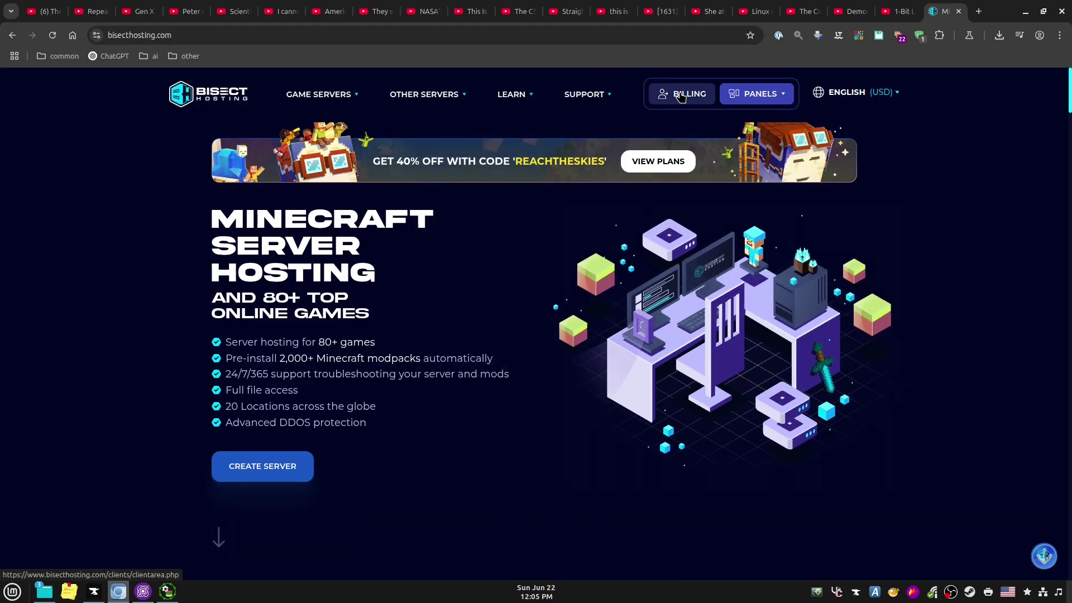
mouse_move(757, 93)
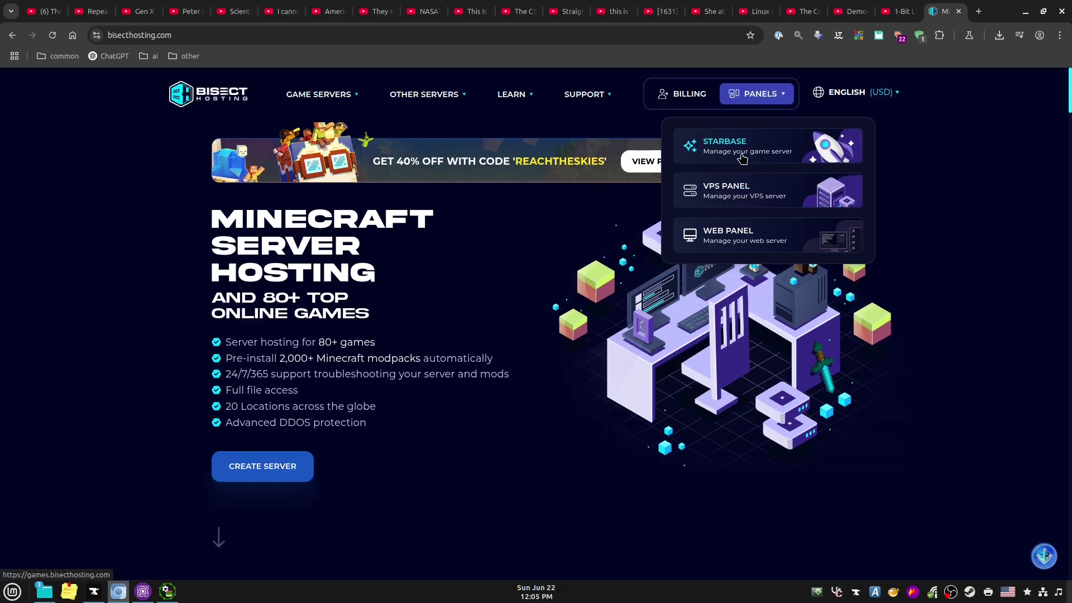
click(742, 158)
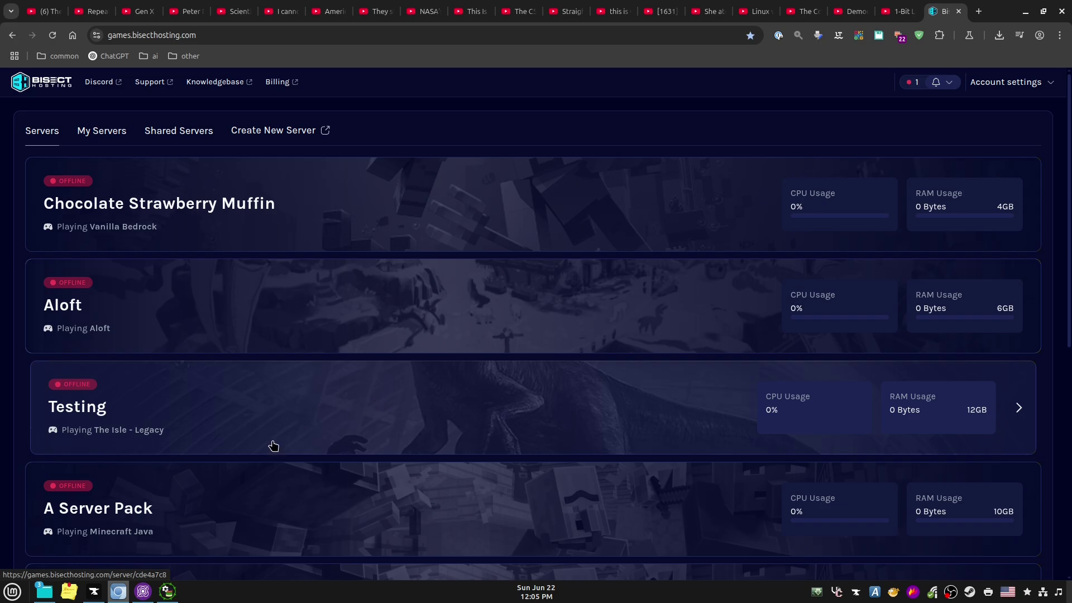
Open the file manager of the server named A Server Pack and delete its mods folder
click(132, 512)
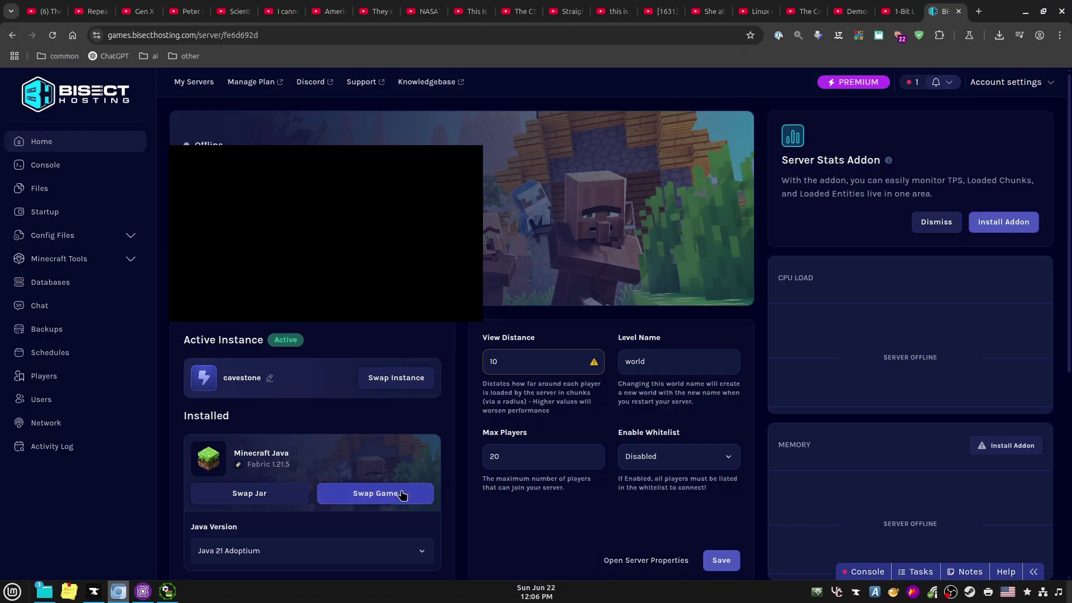
click(43, 189)
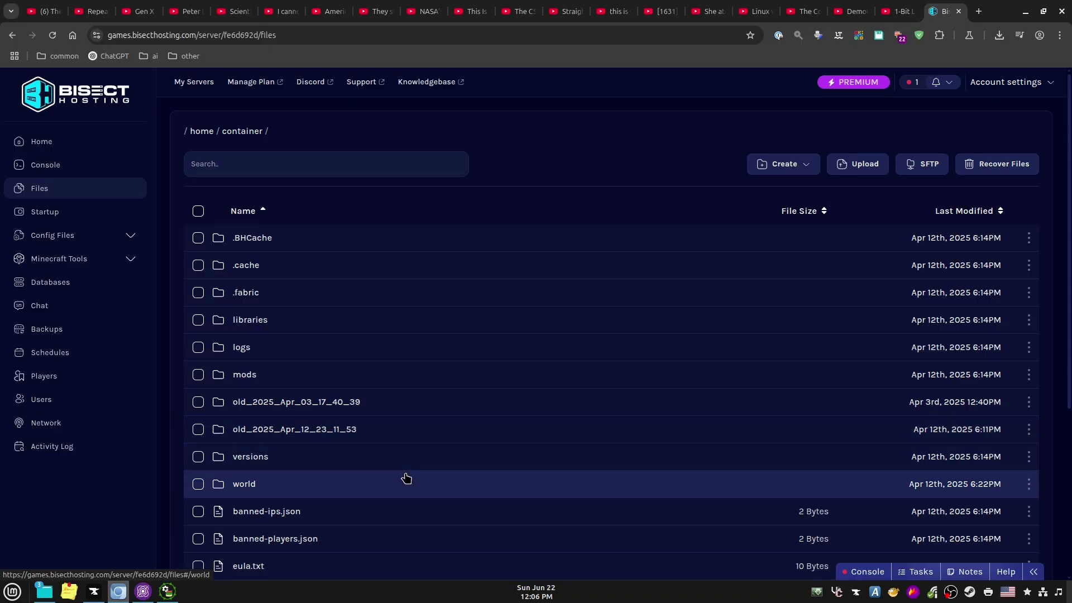
click(199, 375)
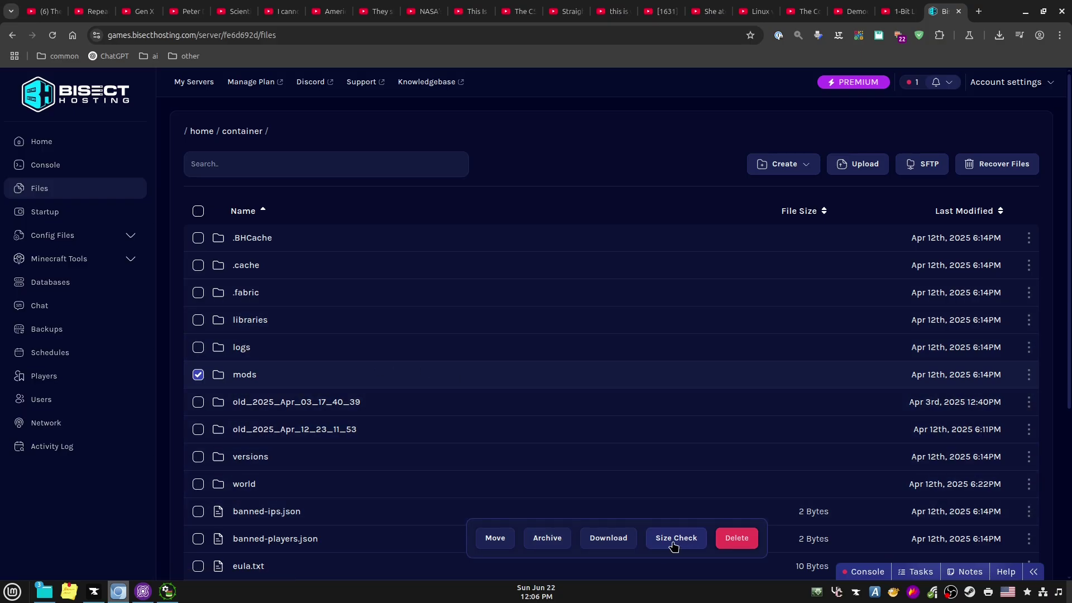
click(730, 540)
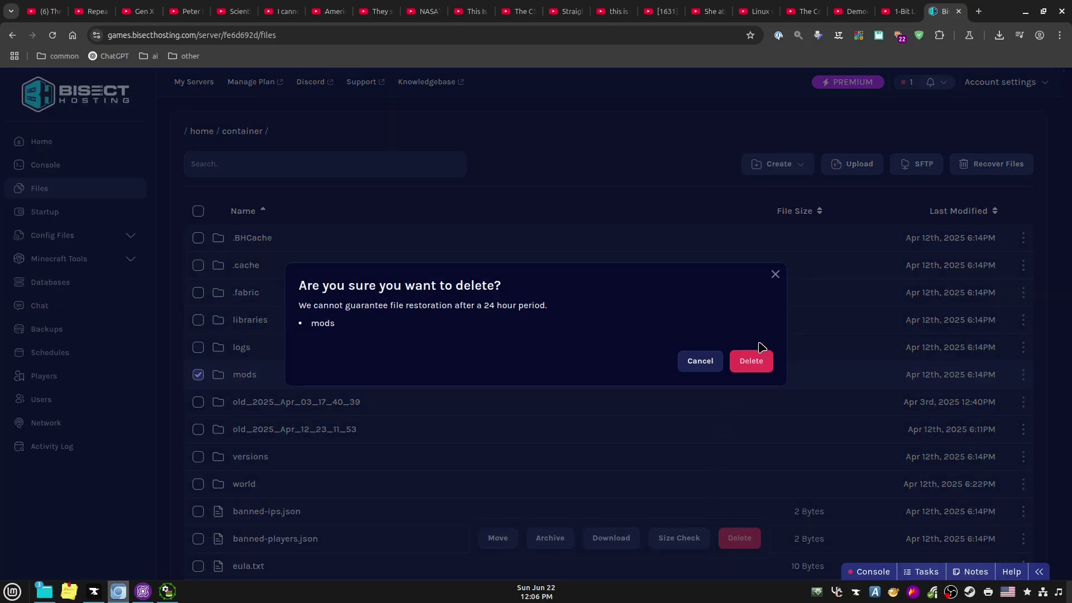
click(752, 362)
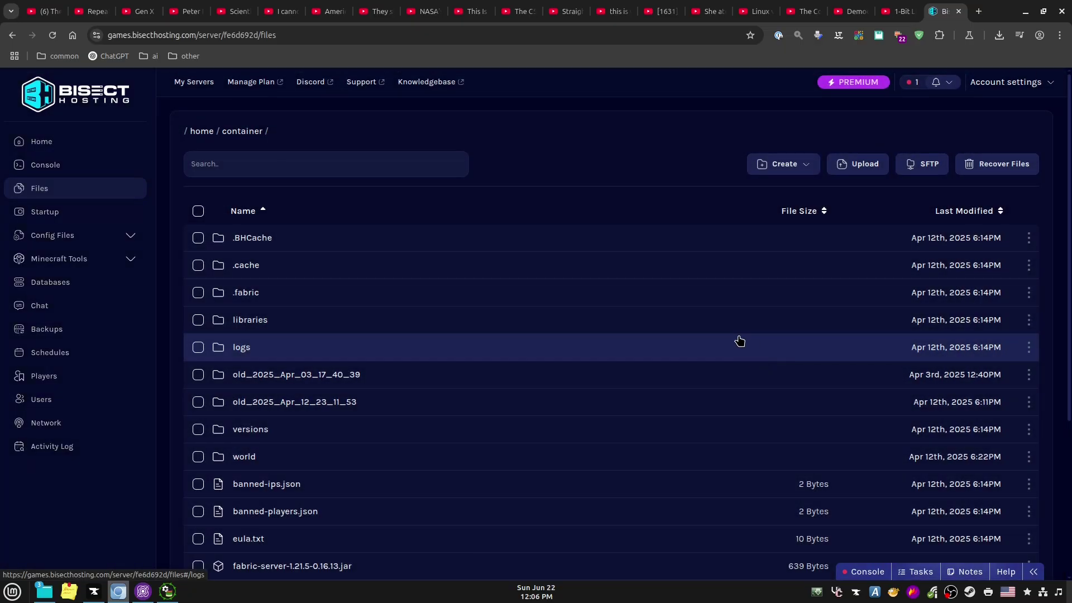
Upload Start_with_Create-1.11.12.zip from the Start_with_Create-1.11.12 folder in server-packs to the server's container directory
click(872, 164)
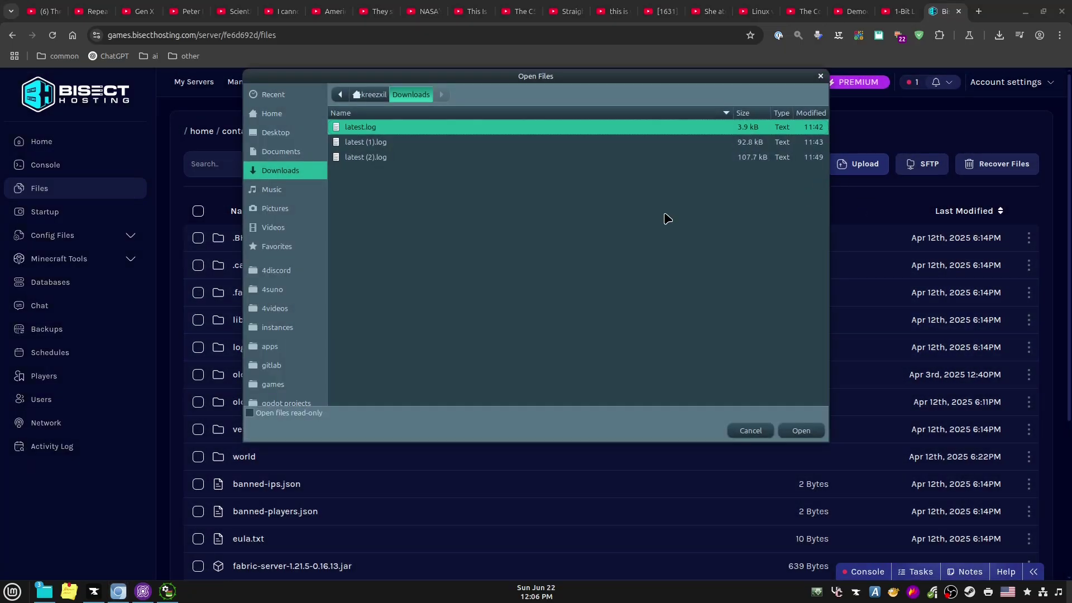
click(279, 328)
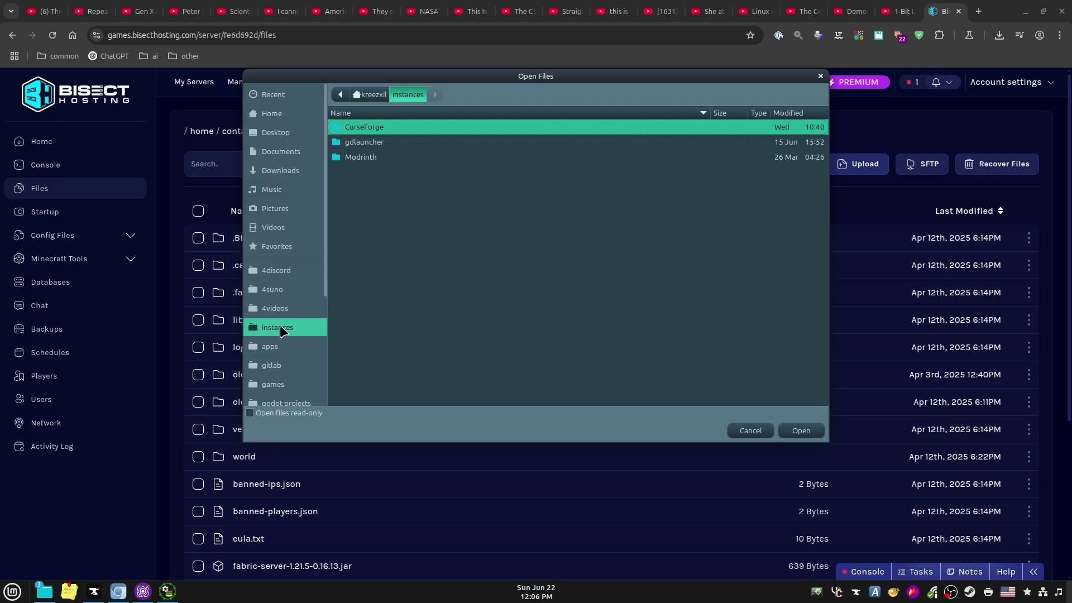
scroll(283, 330, down, 4)
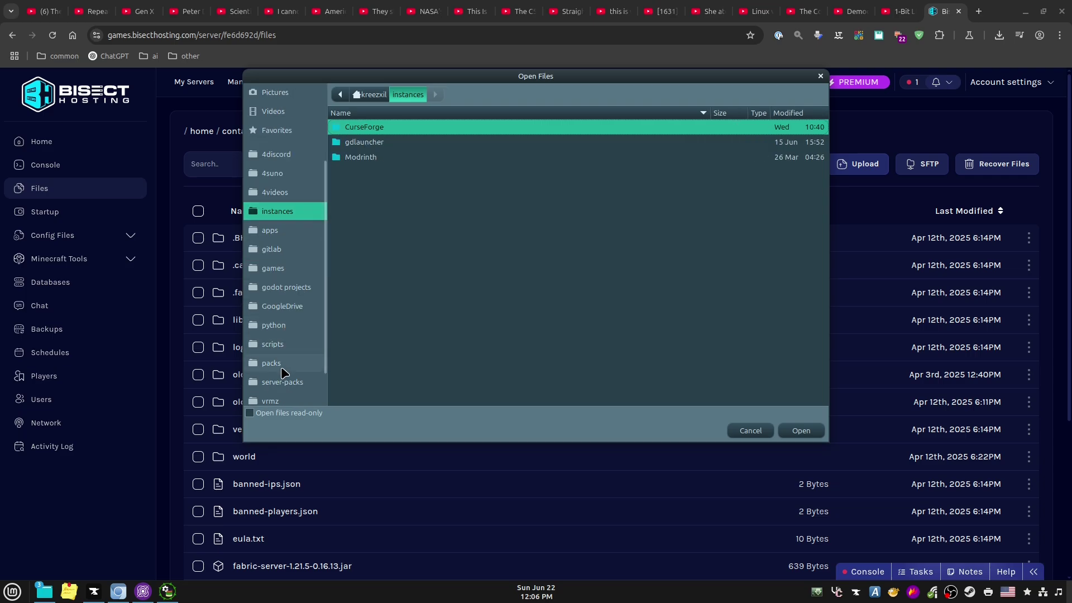
click(283, 381)
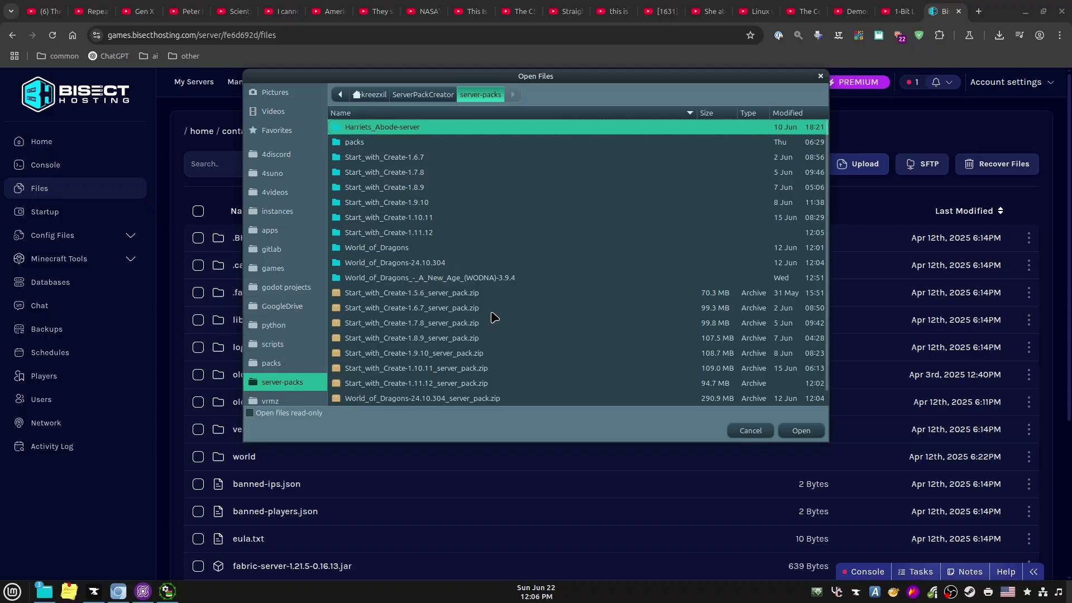
double_click(404, 234)
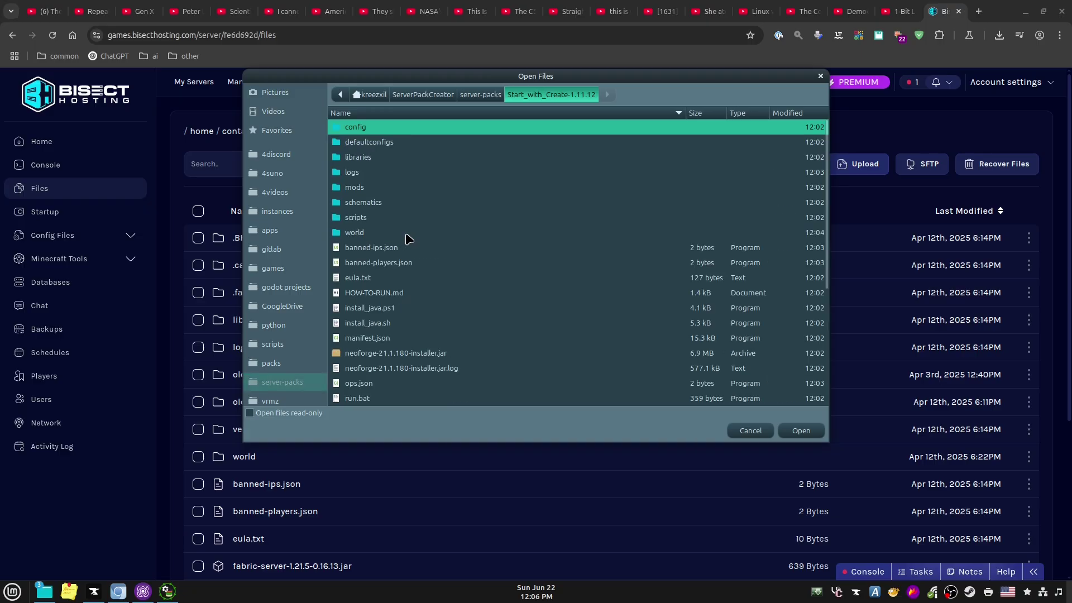
scroll(433, 385, down, 3)
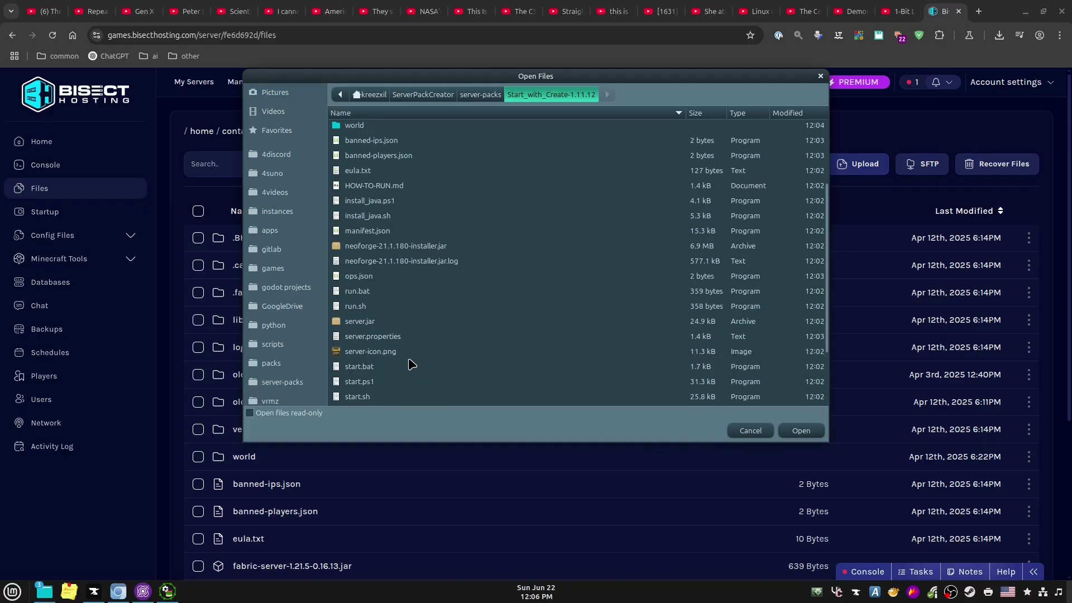
scroll(380, 369, down, 2)
click(401, 346)
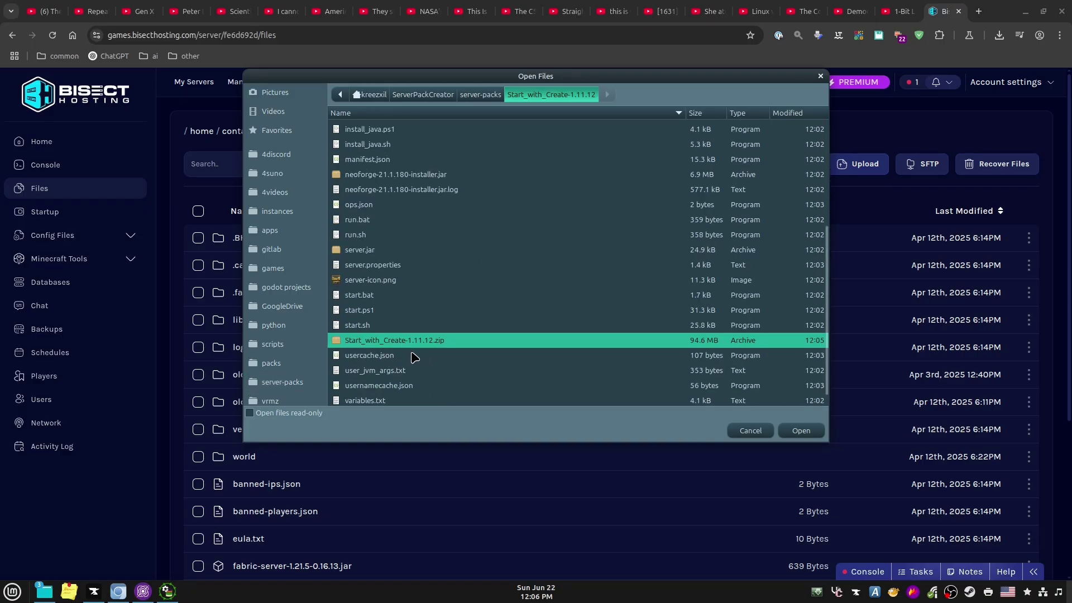
click(804, 430)
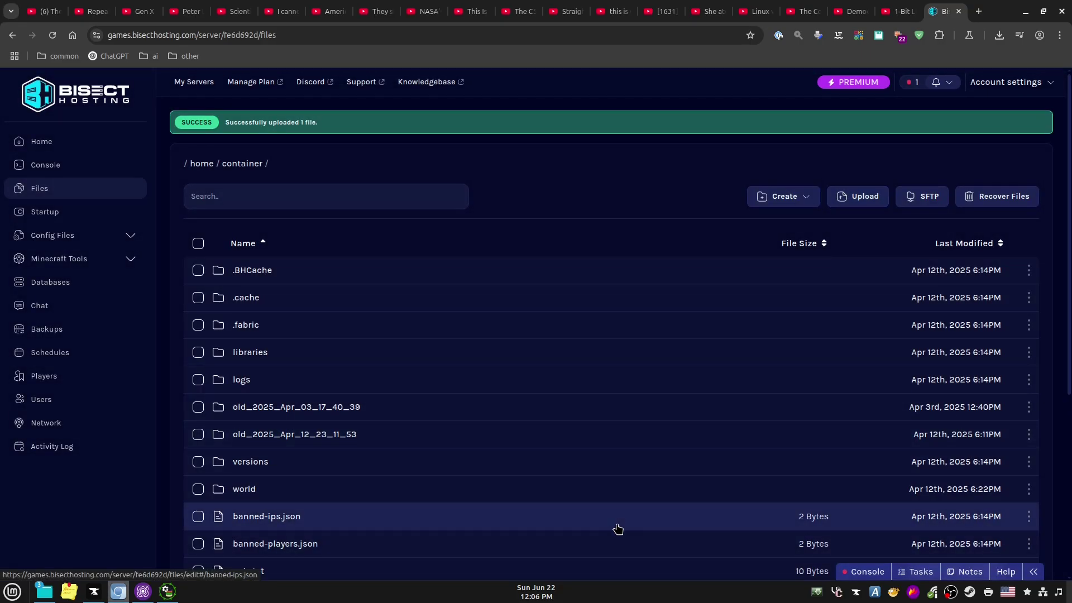
Unarchive Start_with_Create-1.11.12.zip on the server and open the extracted schematics folder to check its contents
scroll(615, 531, down, 5)
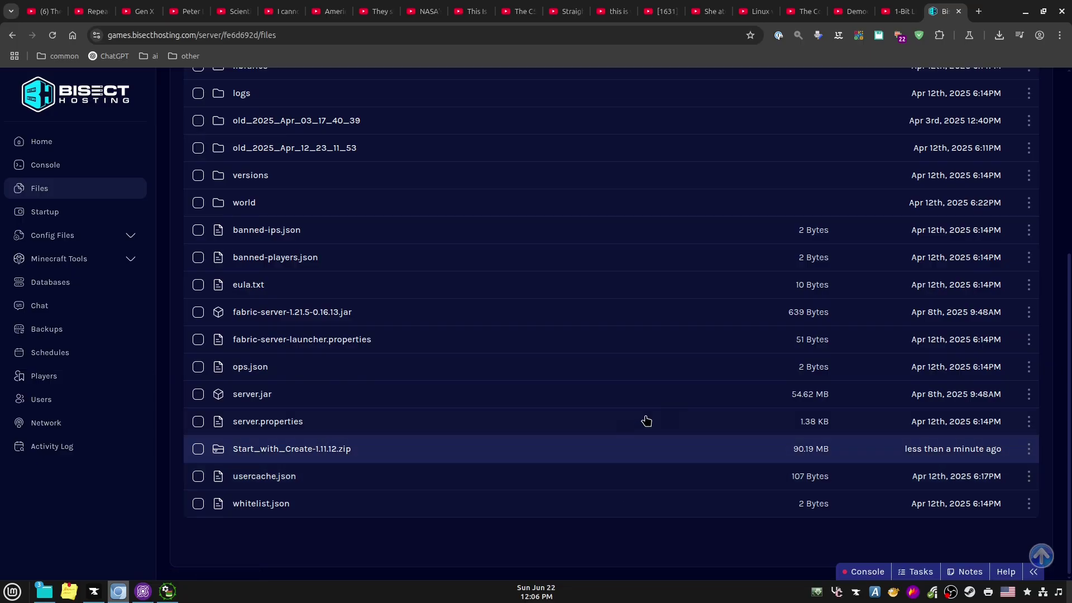
click(1029, 452)
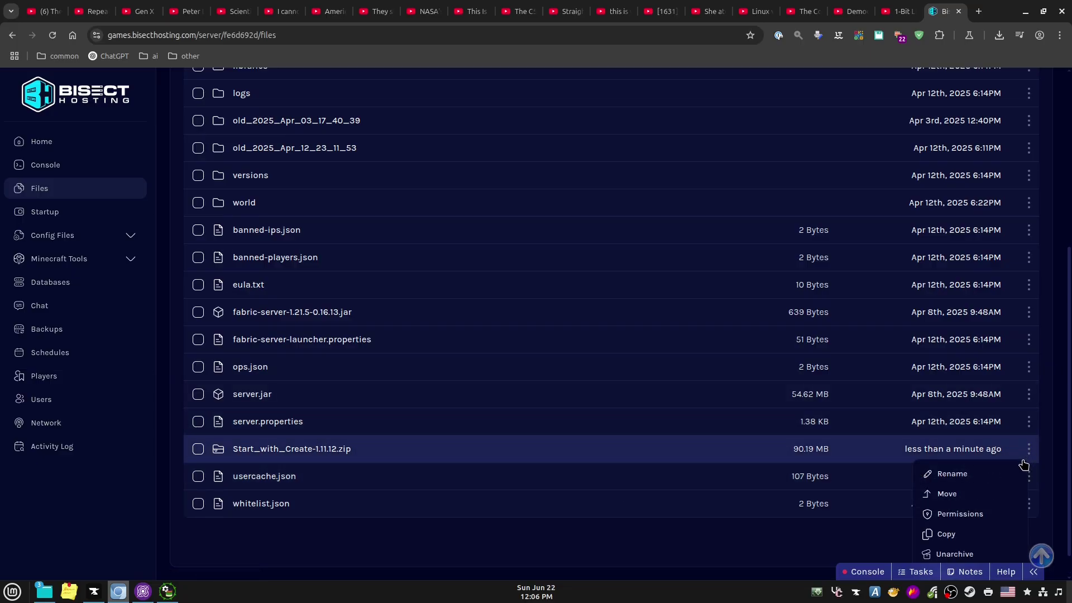
click(967, 554)
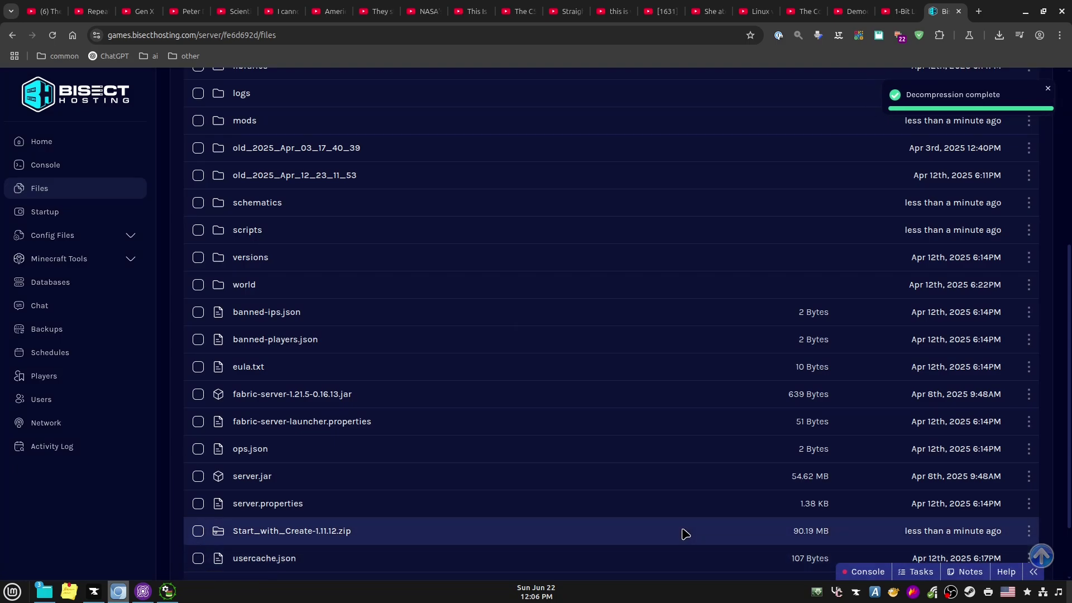
scroll(684, 534, up, 3)
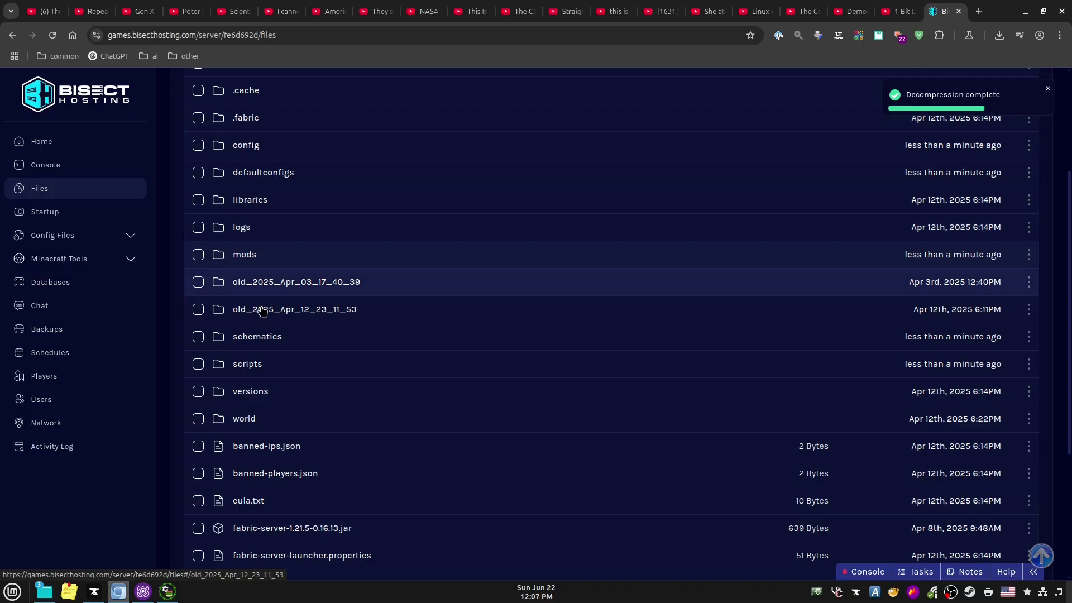
click(258, 337)
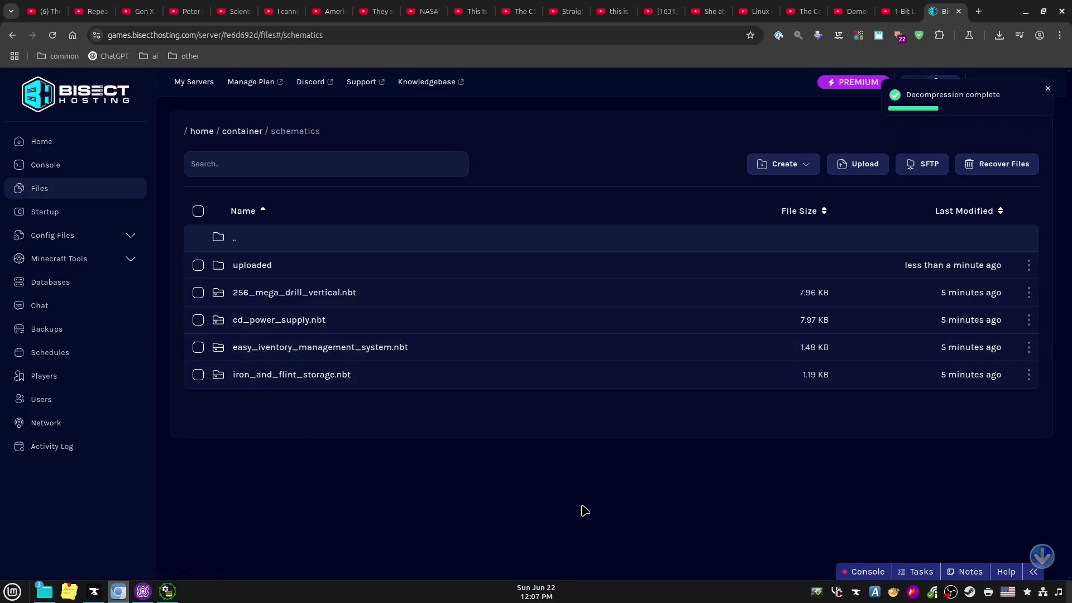